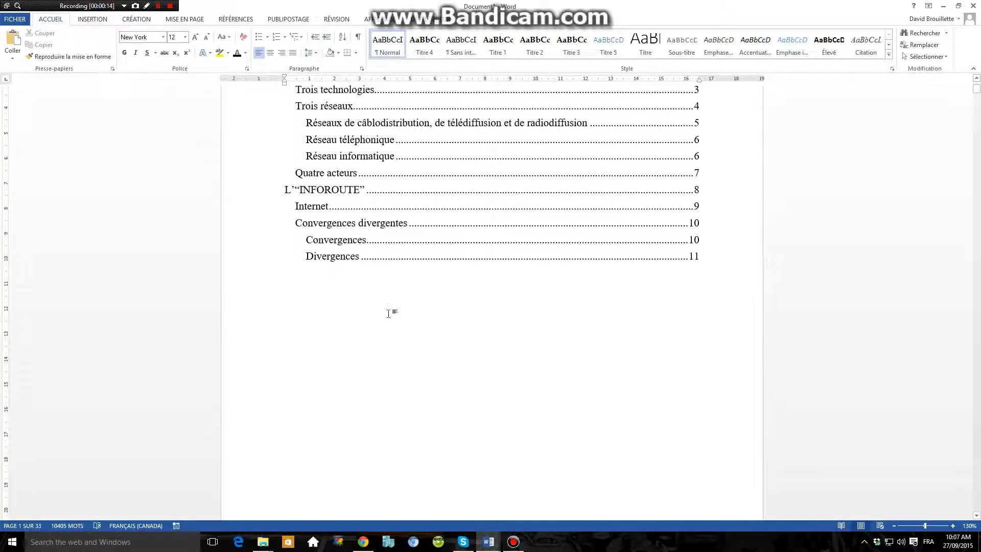
Start a caption for the technological convergences diagram under "Trois réseaux" with the text "Convergences technologiques".
scroll(388, 314, "down", 15)
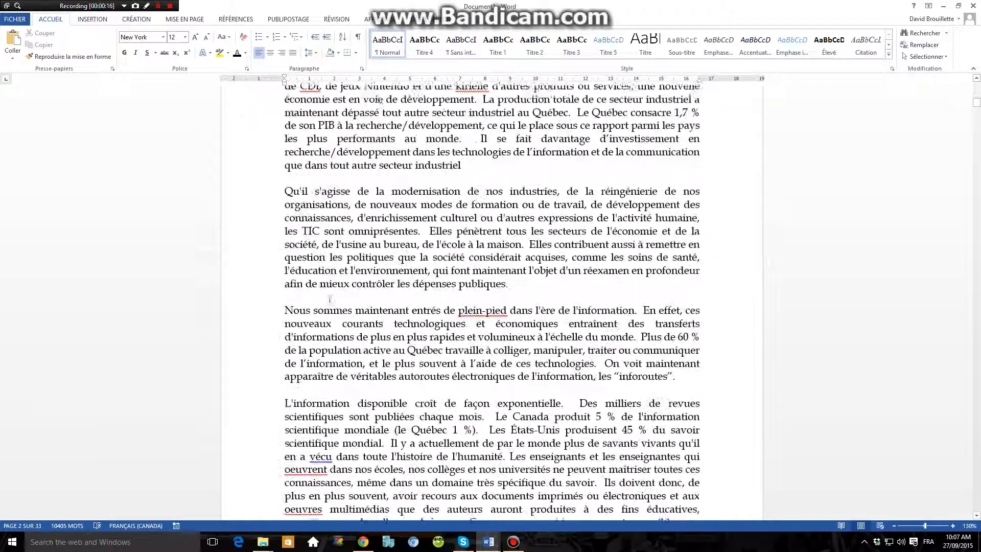
scroll(330, 299, "down", 10)
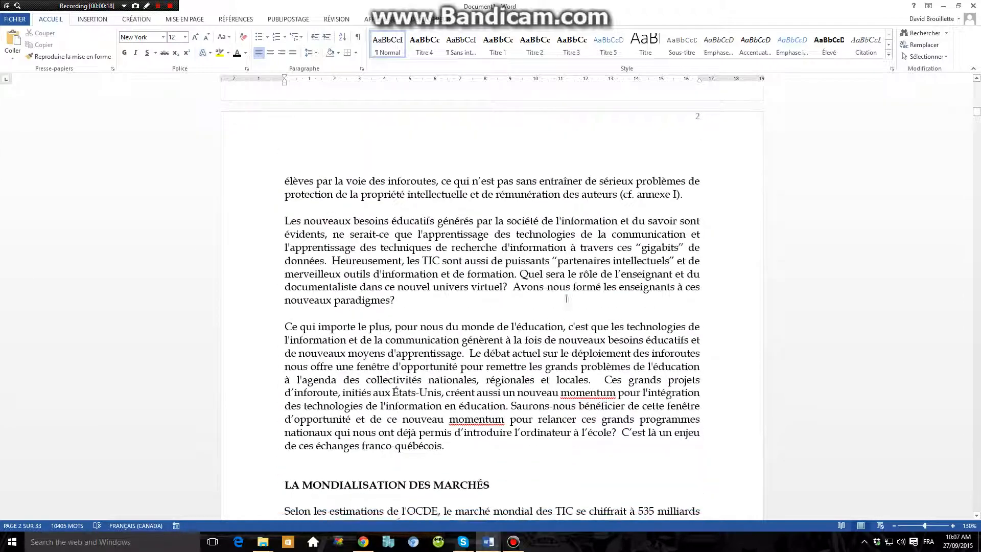
scroll(567, 299, "down", 15)
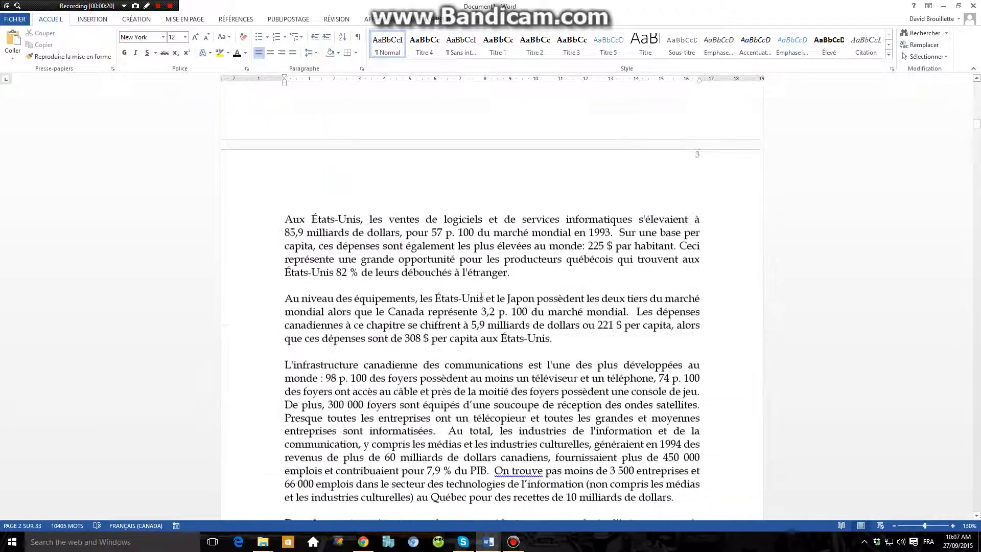
scroll(481, 296, "down", 15)
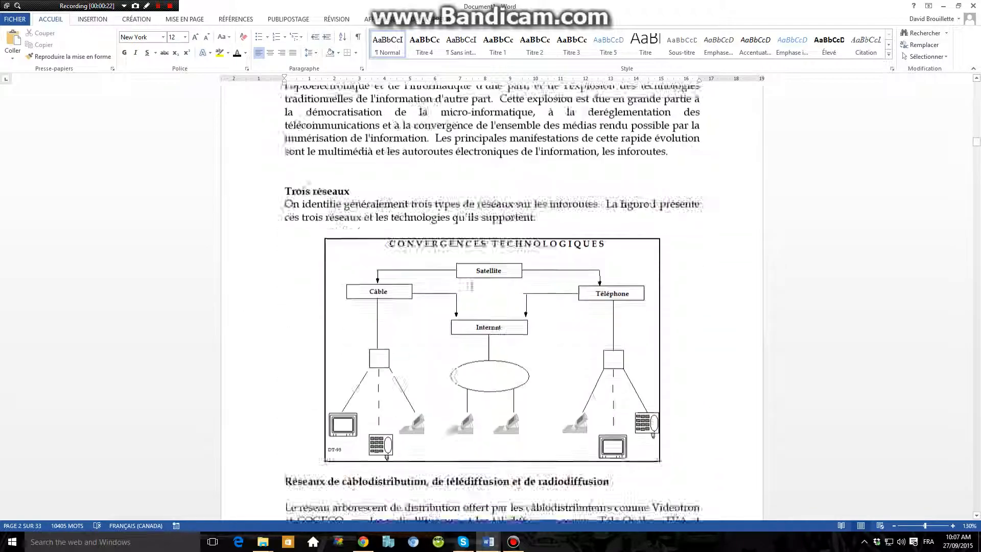
scroll(469, 286, "down", 3)
left_click(449, 248)
scroll(450, 248, "up", 2)
right_click(448, 249)
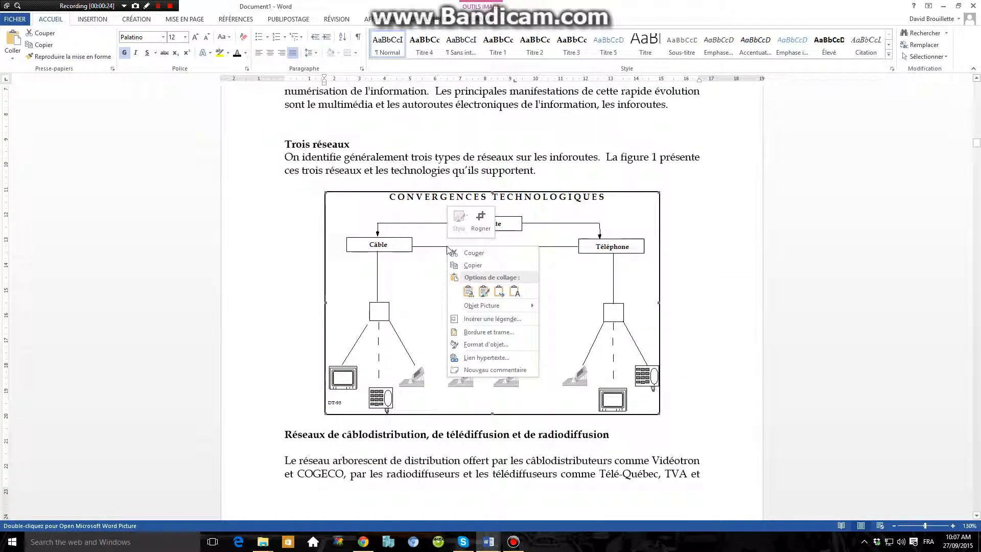
left_click(493, 319)
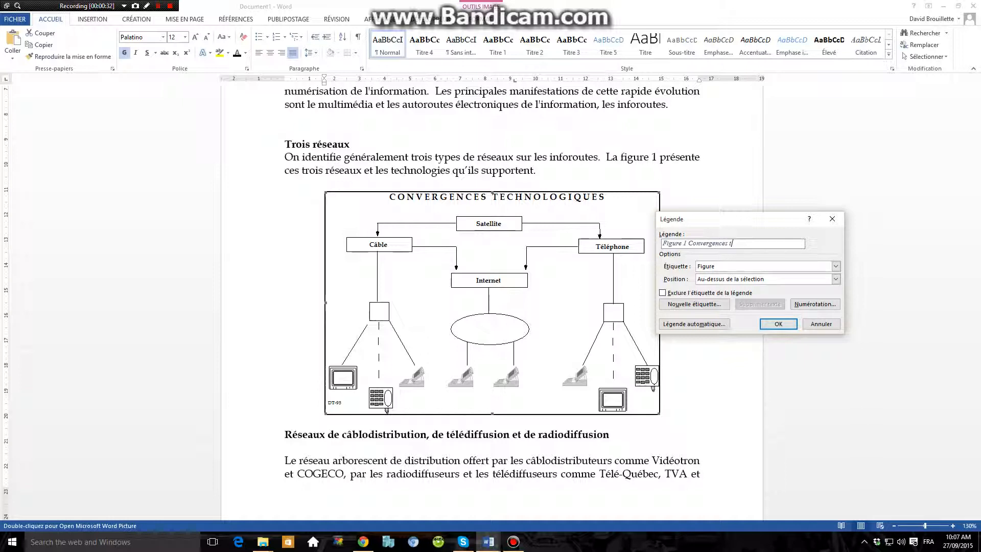
type("Convergences technologiques")
left_click(688, 243)
left_click(686, 243)
Create a new caption label named "Diagramme".
left_click(713, 267)
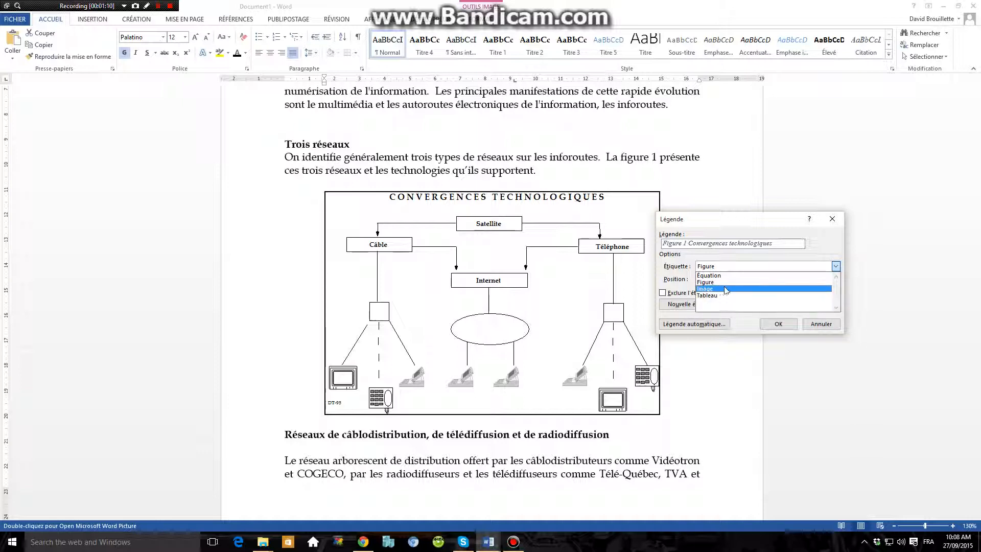
left_click(688, 284)
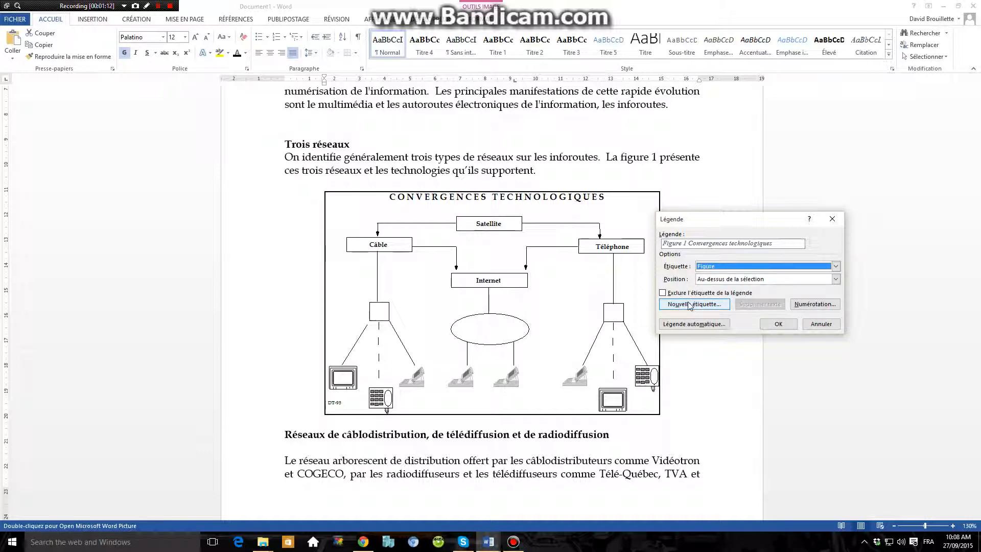
left_click(689, 305)
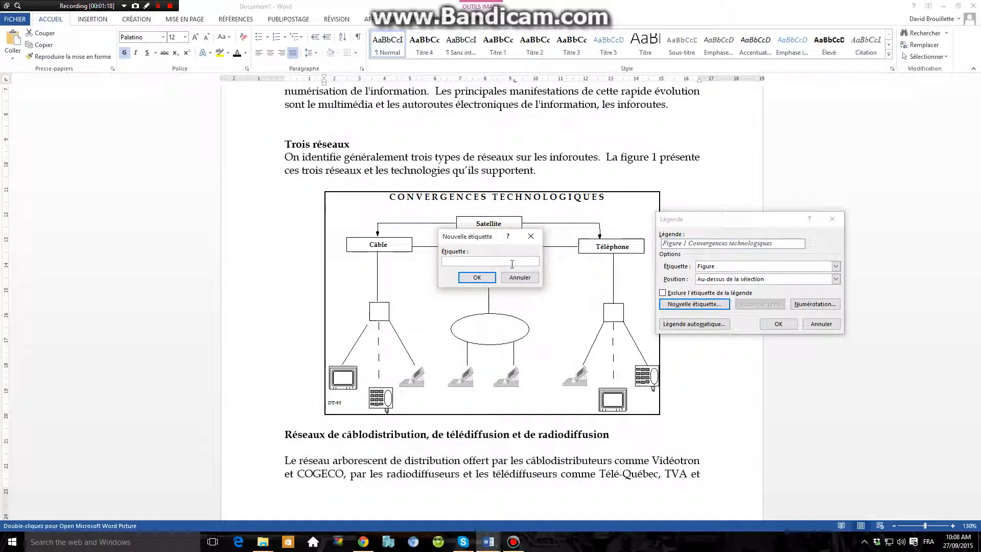
type("Diagramme")
left_click(477, 278)
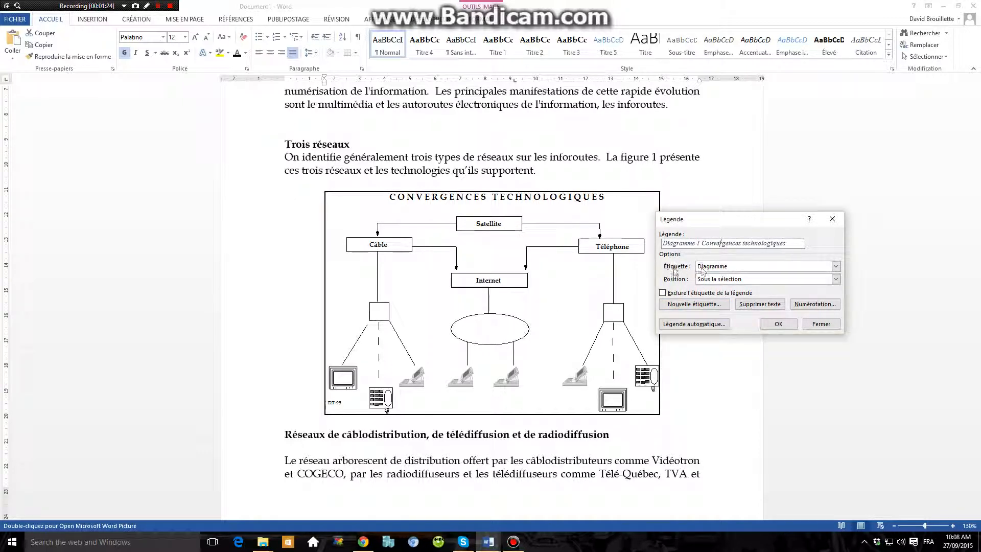
left_click(740, 267)
left_click(740, 268)
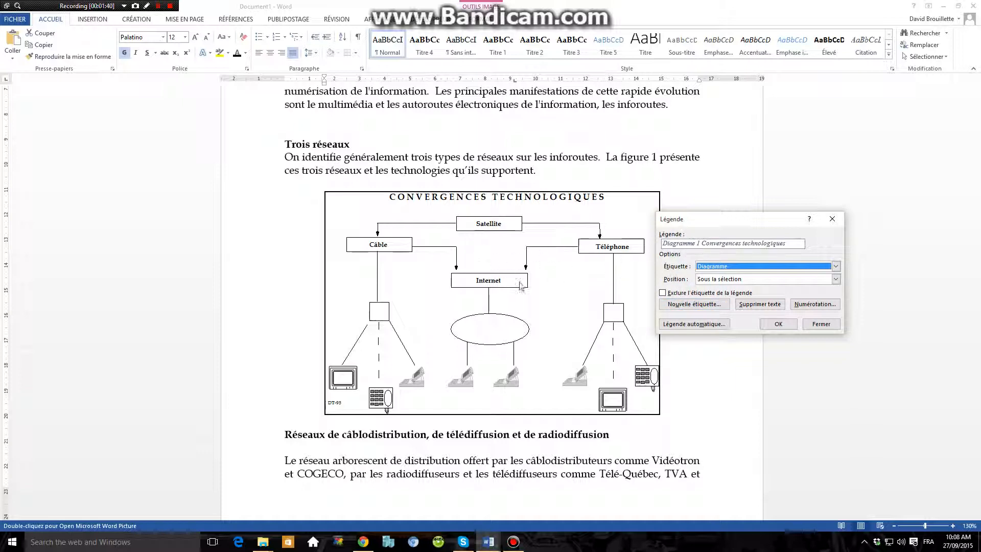
Set the caption label to Figure and insert the caption above the convergences diagram.
left_click(714, 268)
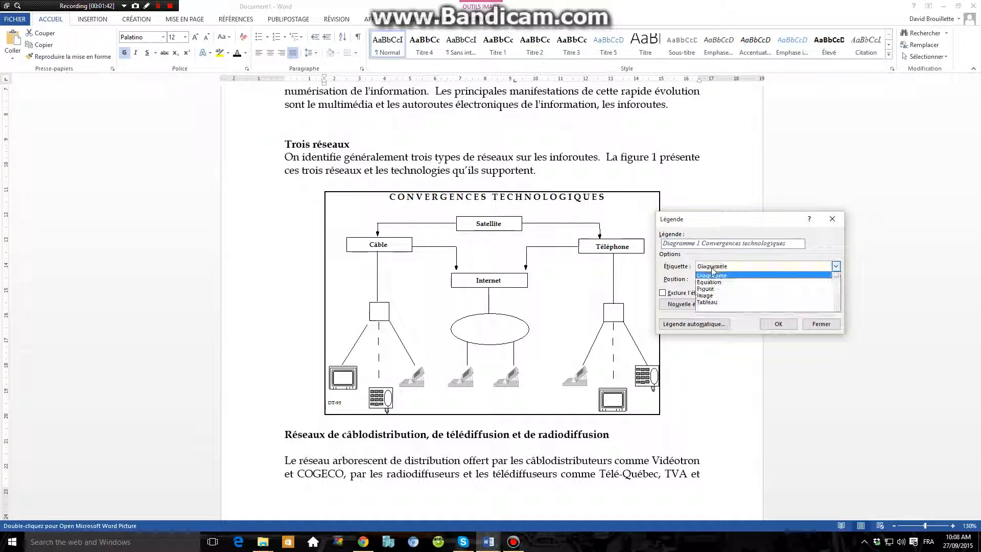
left_click(716, 290)
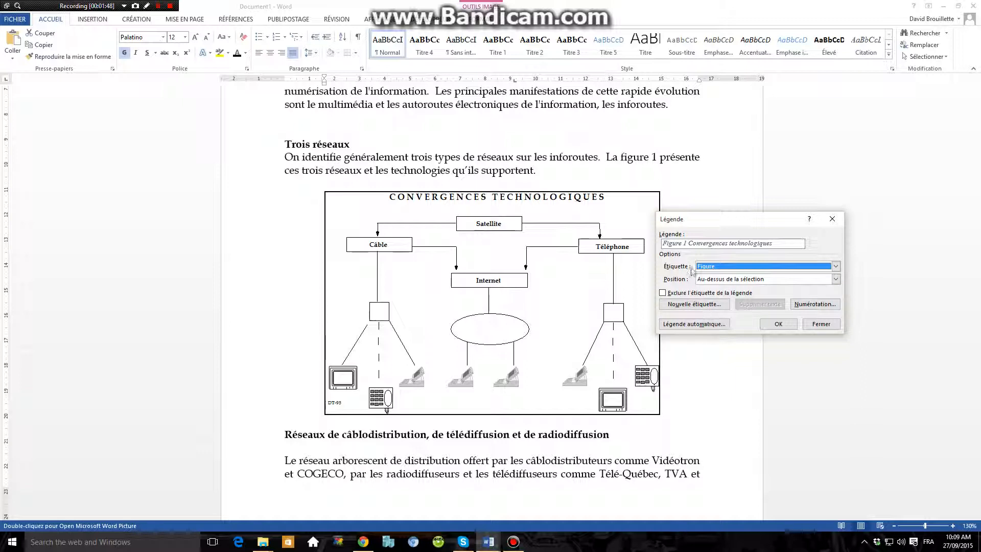
left_click(774, 327)
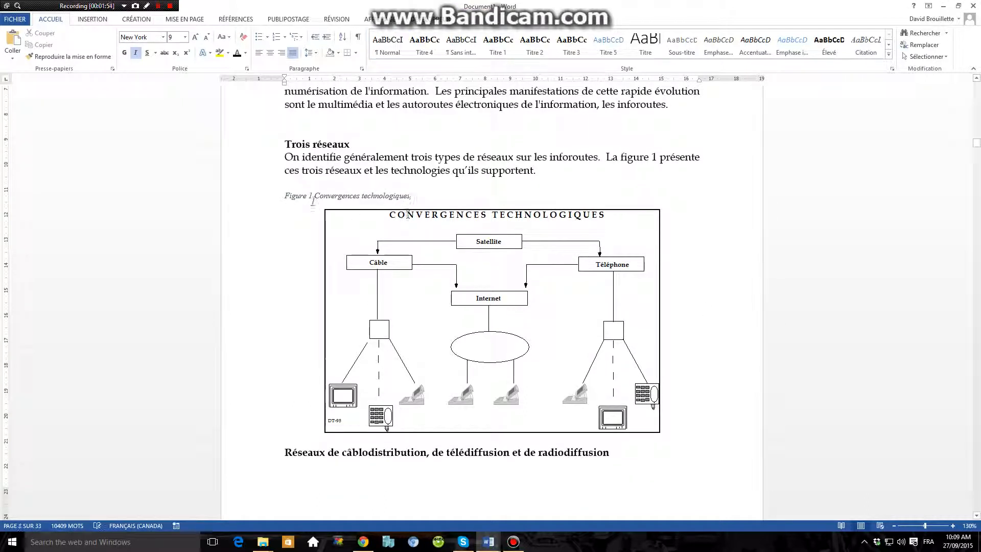
left_click(339, 199)
Insert a Figure caption beginning with "Réseau" above the "Réseau de distribution" diagram.
scroll(421, 242, "down", 12)
left_click(480, 185)
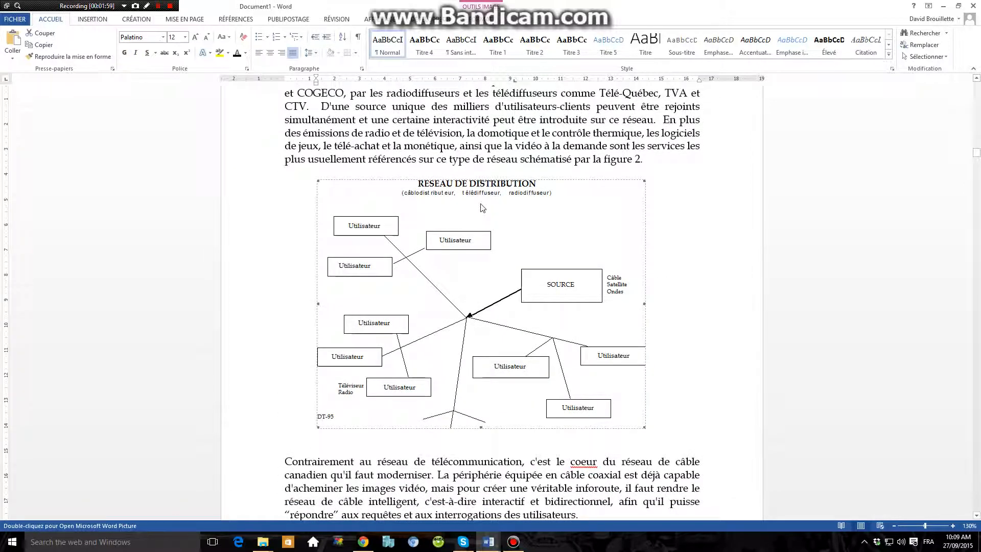
right_click(481, 207)
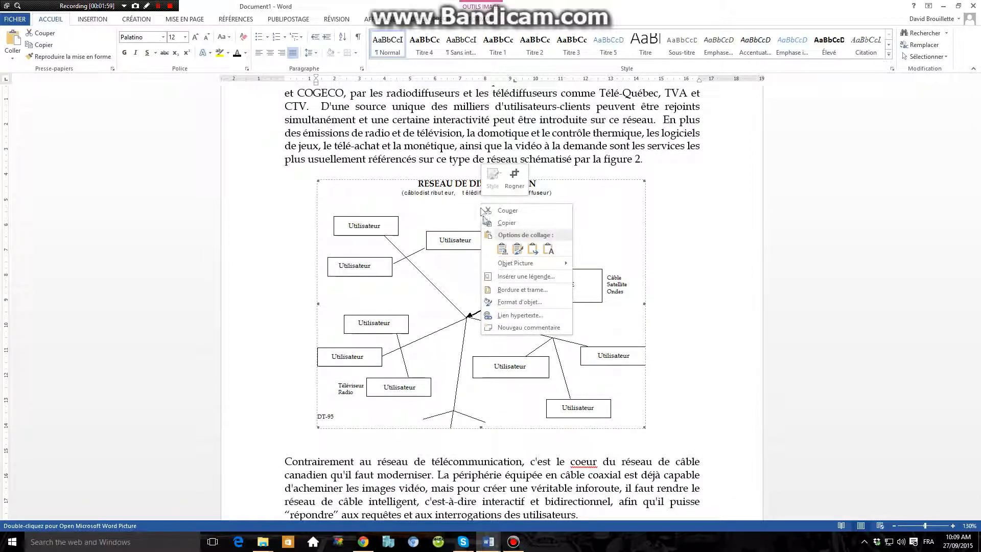
left_click(529, 276)
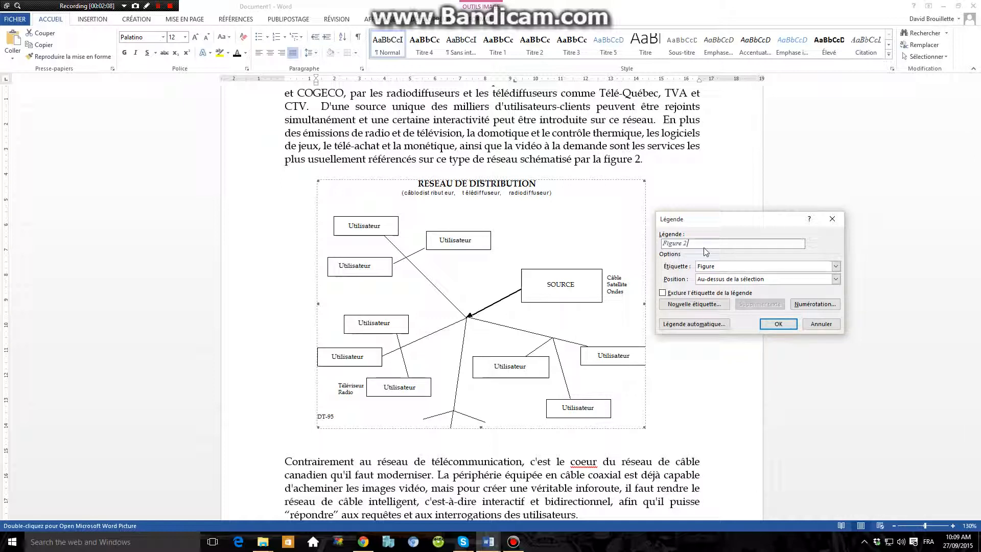
type("Réseau de distribution")
left_click(778, 324)
Insert the Figure caption "Réseau de télécommunications" above the telephone network diagram under "Réseau téléphonique".
scroll(491, 273, "down", 12)
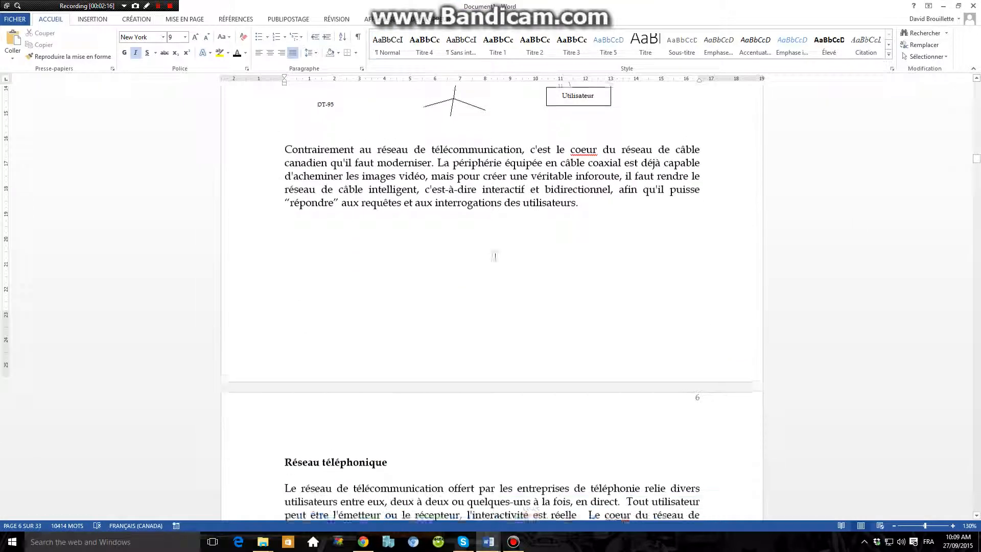
right_click(424, 307)
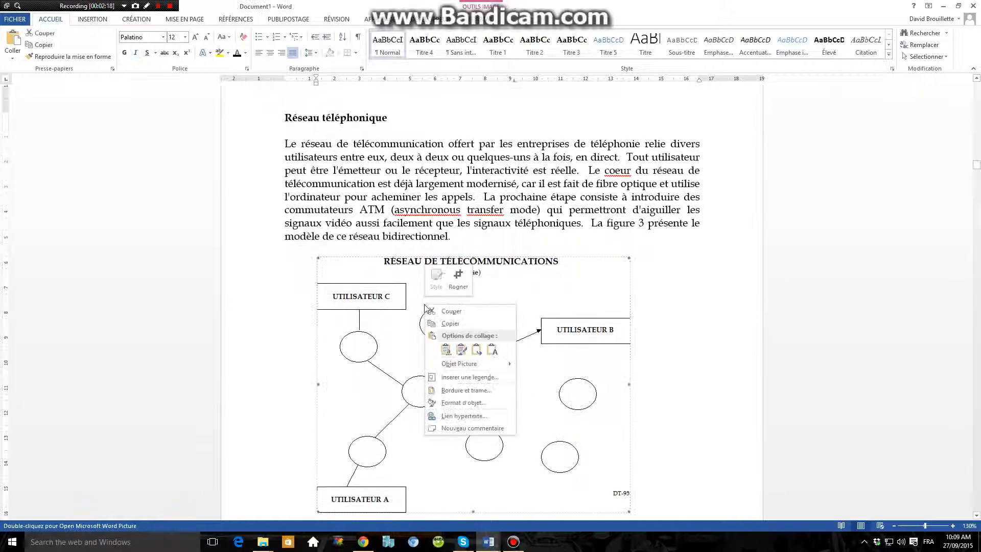
left_click(450, 362)
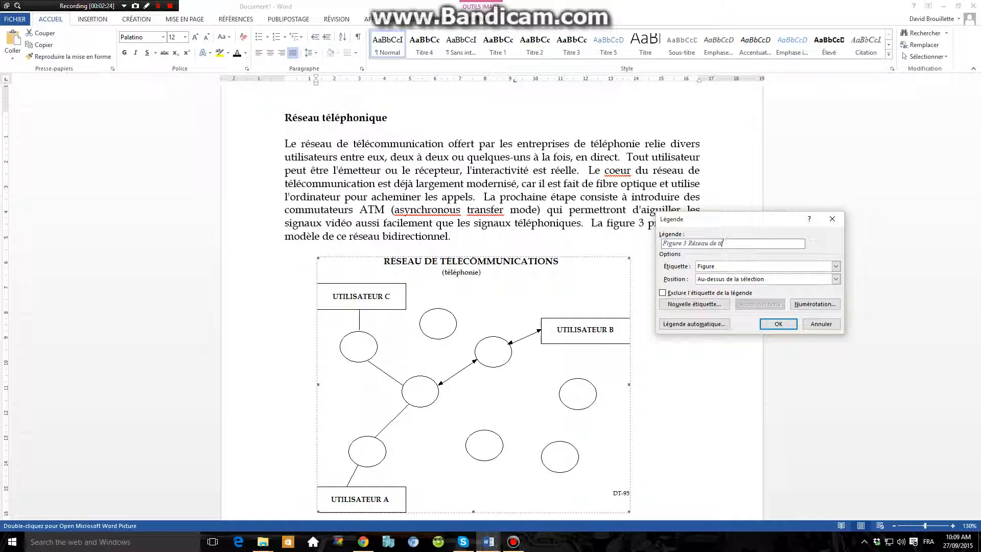
type("Réseau de télécommunications")
left_click(779, 323)
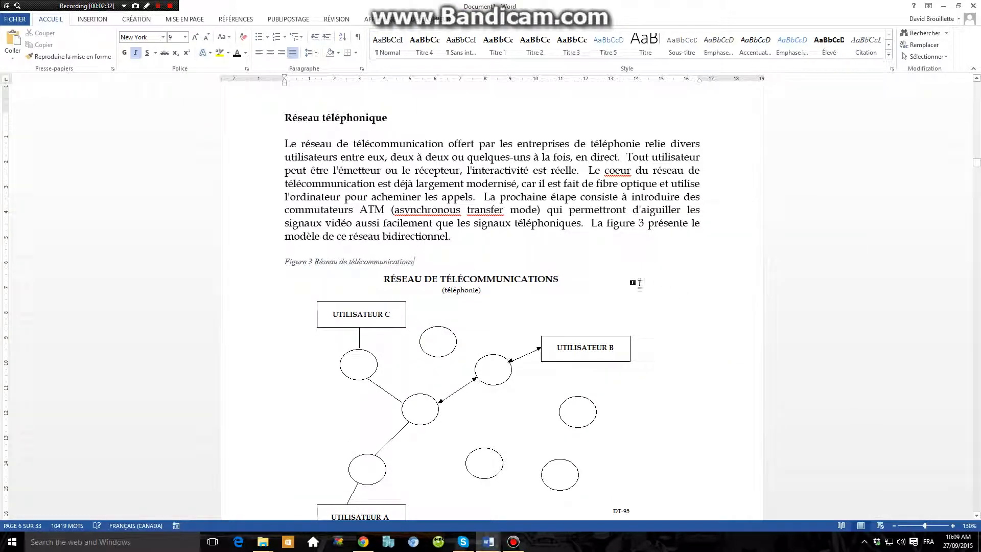
Remove the blank page before the "Réseau d'ordinateurs" diagram.
left_click(639, 283)
scroll(547, 237, "down", 10)
scroll(460, 220, "up", 4)
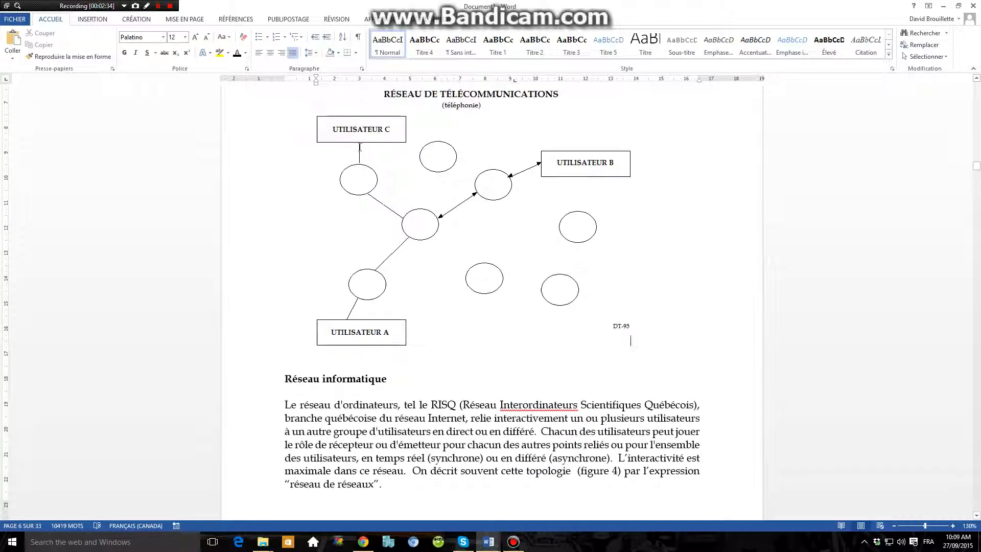
scroll(359, 147, "up", 2)
scroll(406, 210, "down", 15)
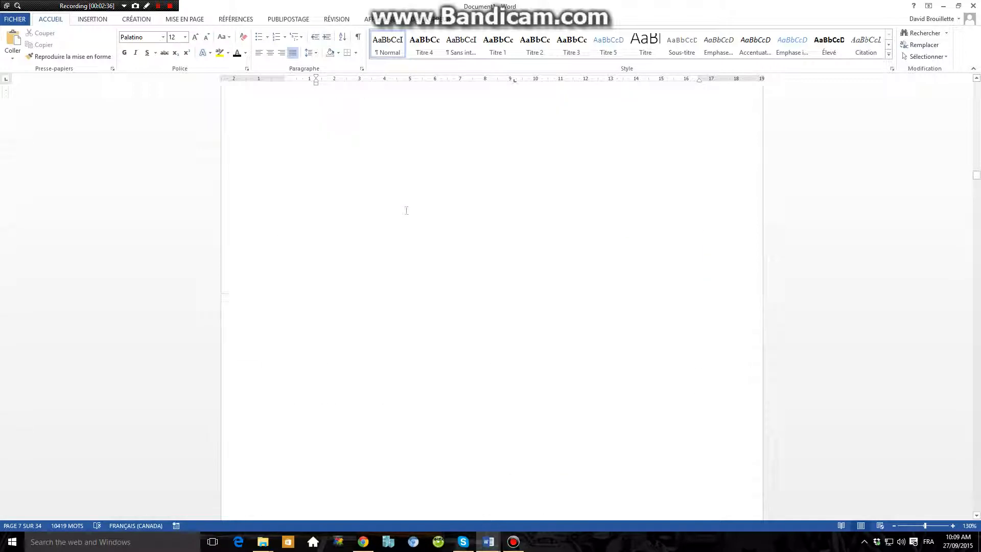
left_click(420, 221)
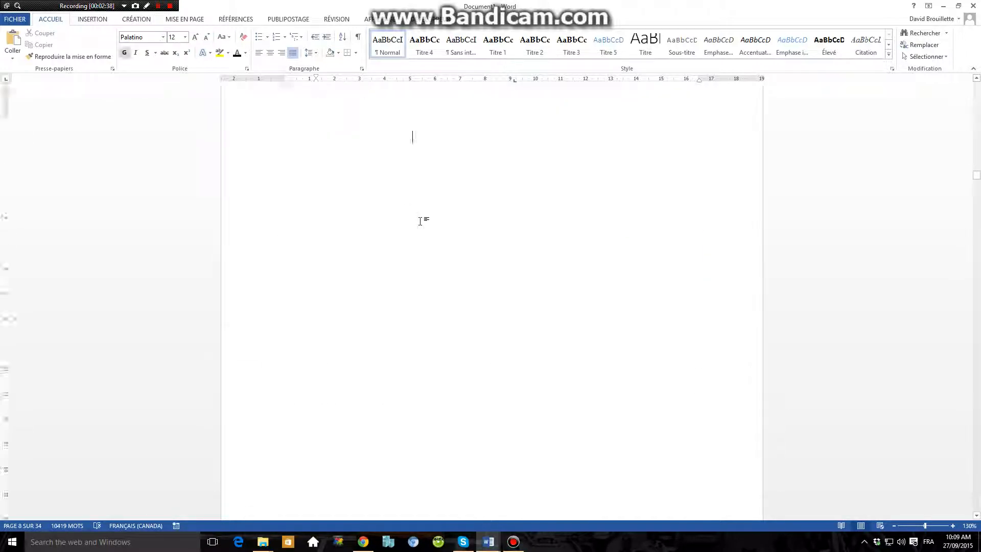
scroll(420, 221, "down", 12)
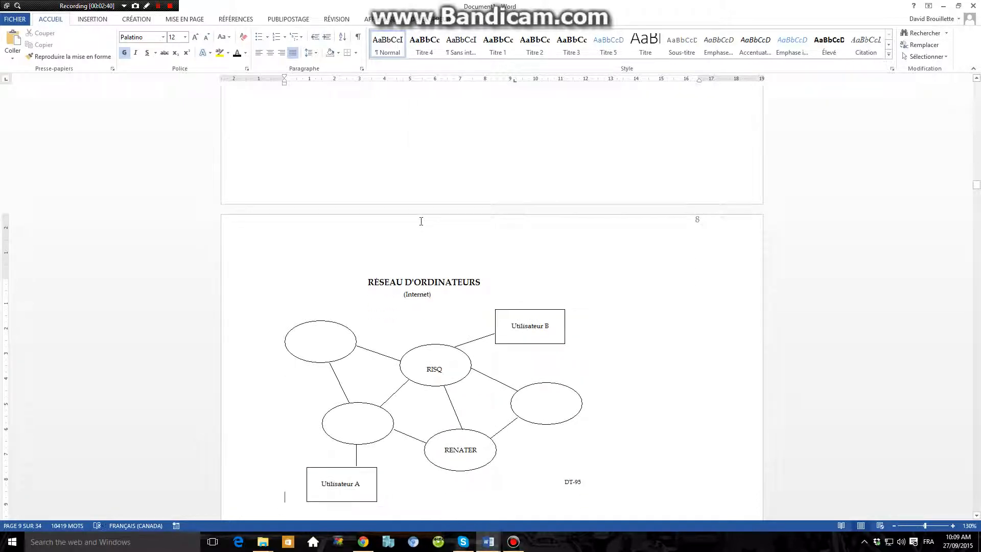
key("BackSpace")
scroll(442, 223, "up", 3)
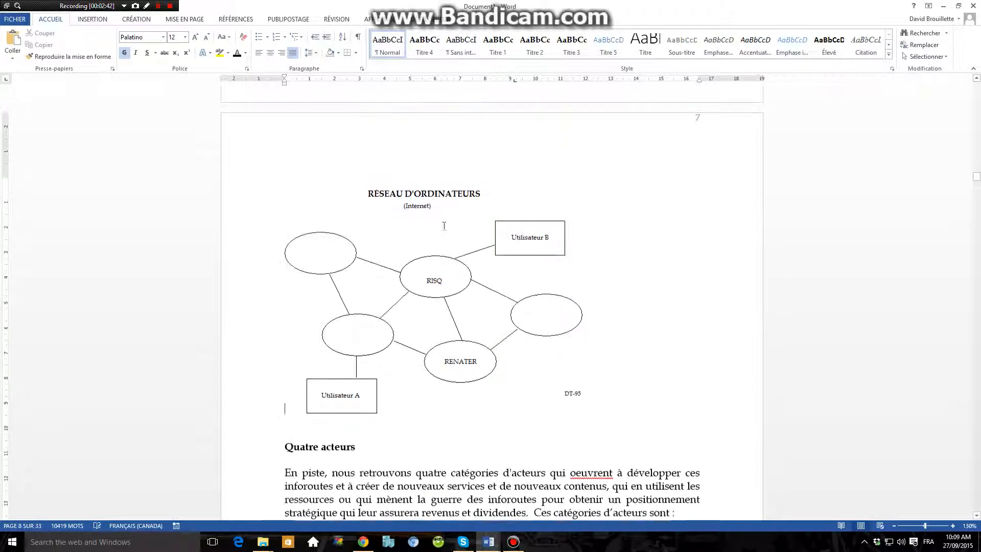
Insert the Figure caption "Réseau d'ordinateurs" for the computer network diagram, positioned below the selection.
left_click(423, 237)
right_click(423, 237)
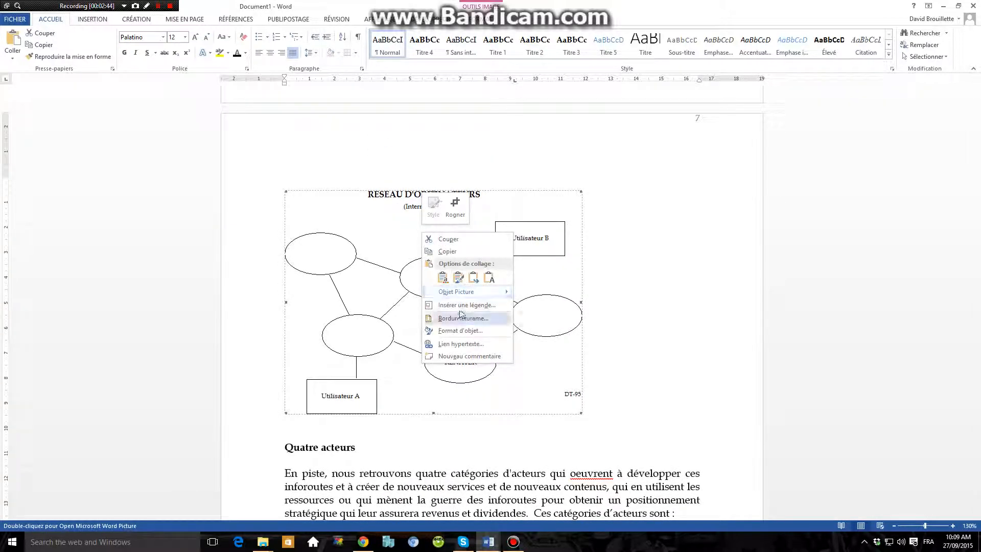
left_click(479, 322)
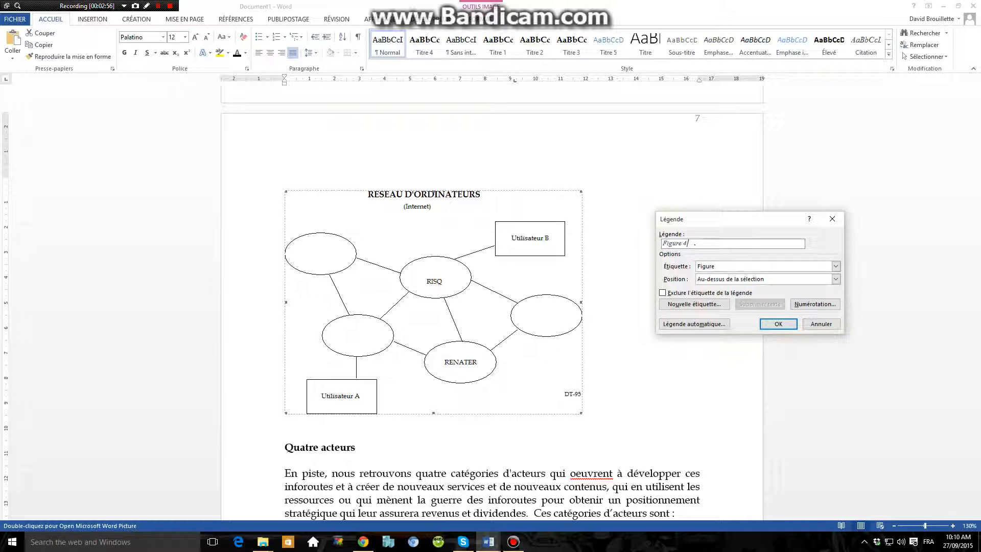
type("éseau d'ordinateurs")
left_click(689, 244)
type("R")
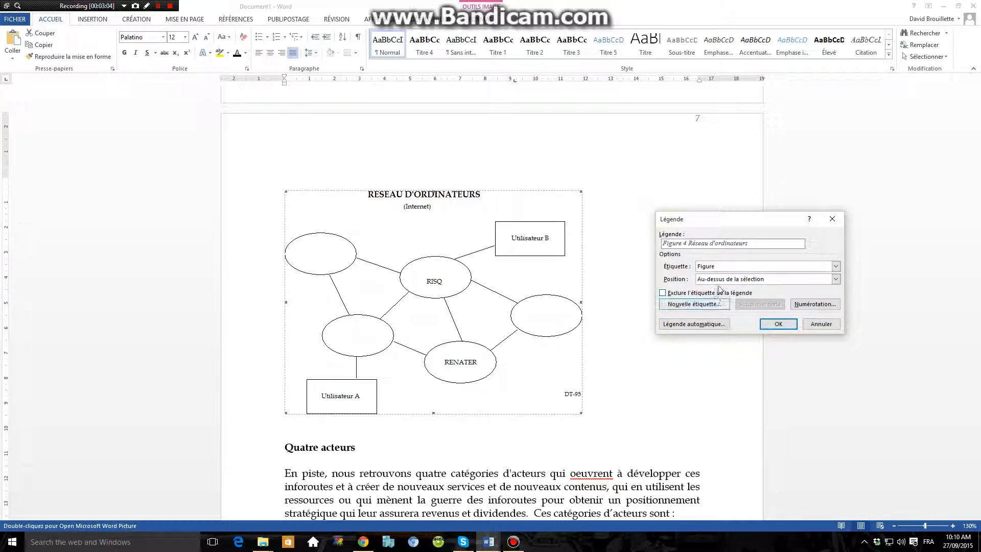
left_click(835, 279)
left_click(718, 295)
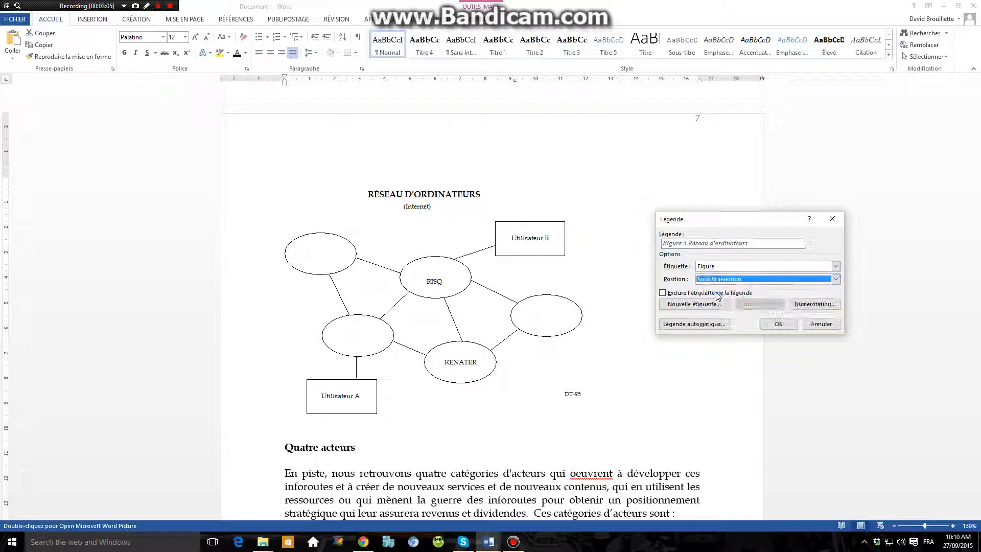
left_click(778, 324)
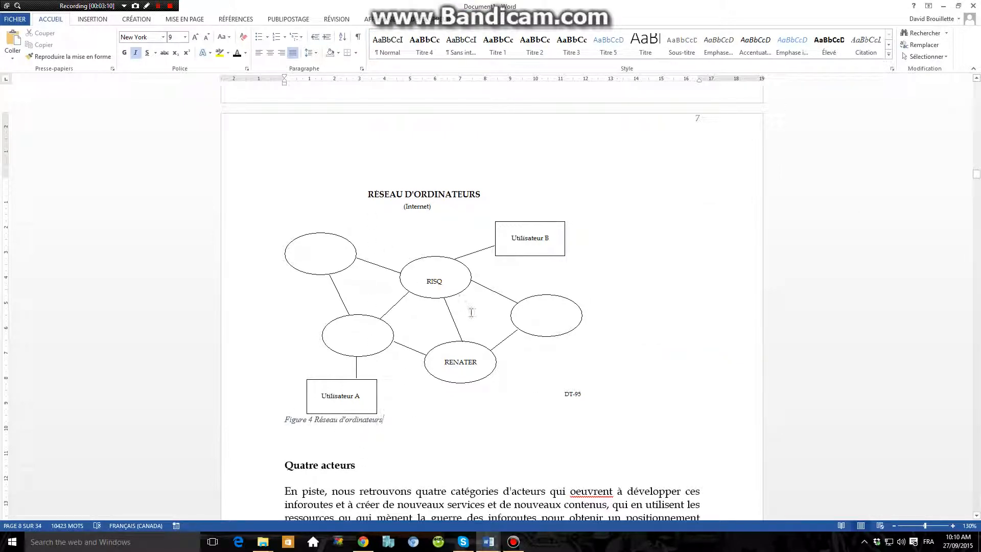
Add the line "Table des illustrations" below the table of contents, followed by a new line.
scroll(838, 265, "up", 3)
left_click_drag(980, 174, 976, 88)
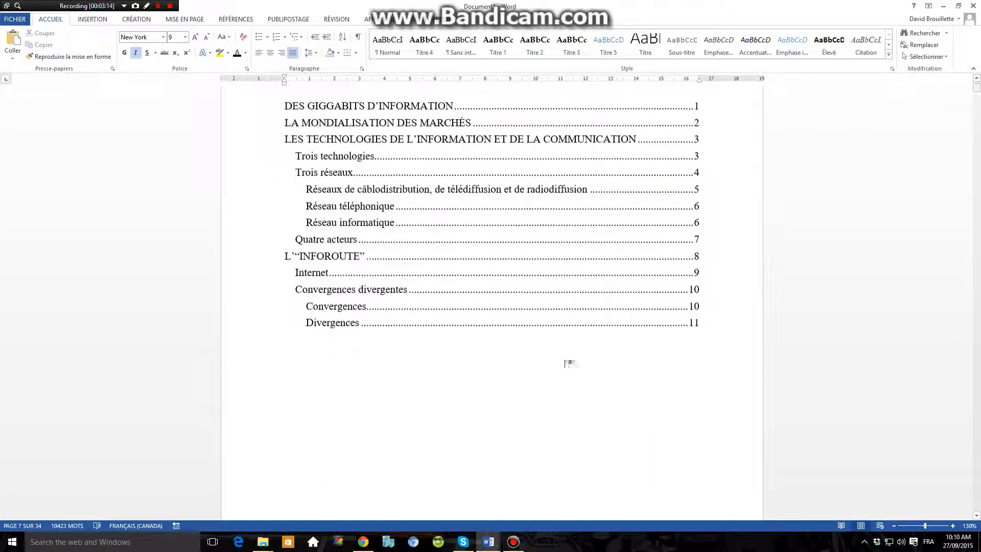
left_click(543, 368)
scroll(458, 355, "up", 2)
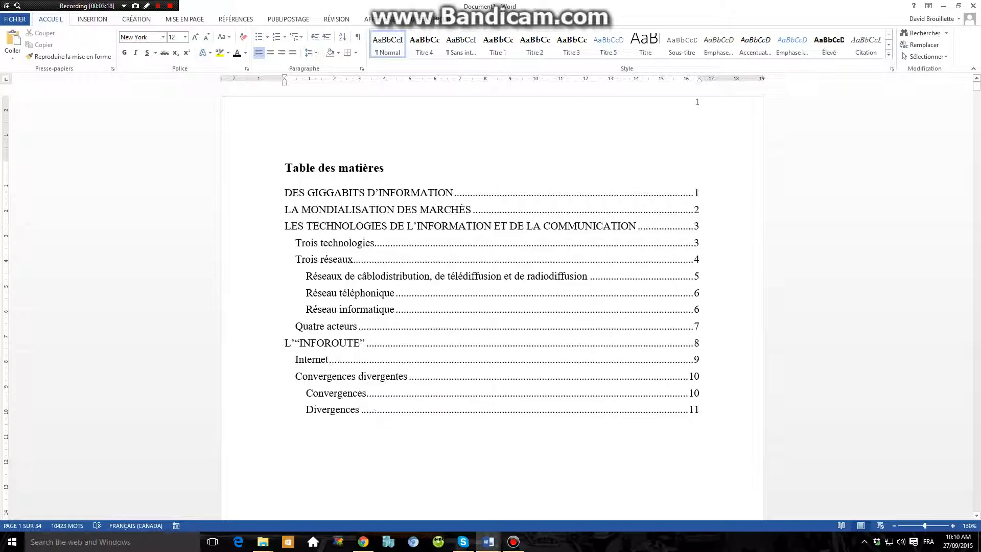
type("Table des ill")
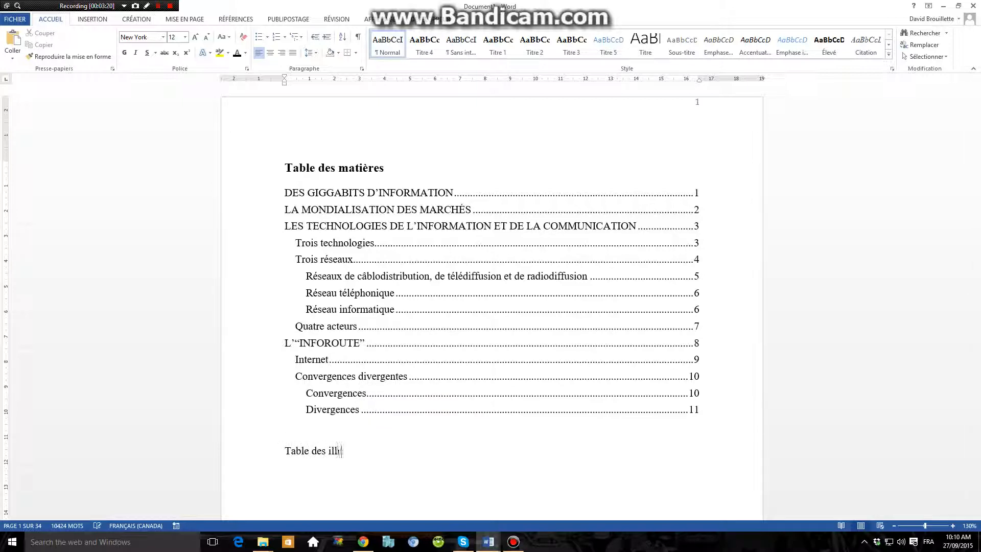
type("ustrations")
key("Return")
Open the table of illustrations settings for the empty line below the "Table des illustrations" heading.
left_click(236, 19)
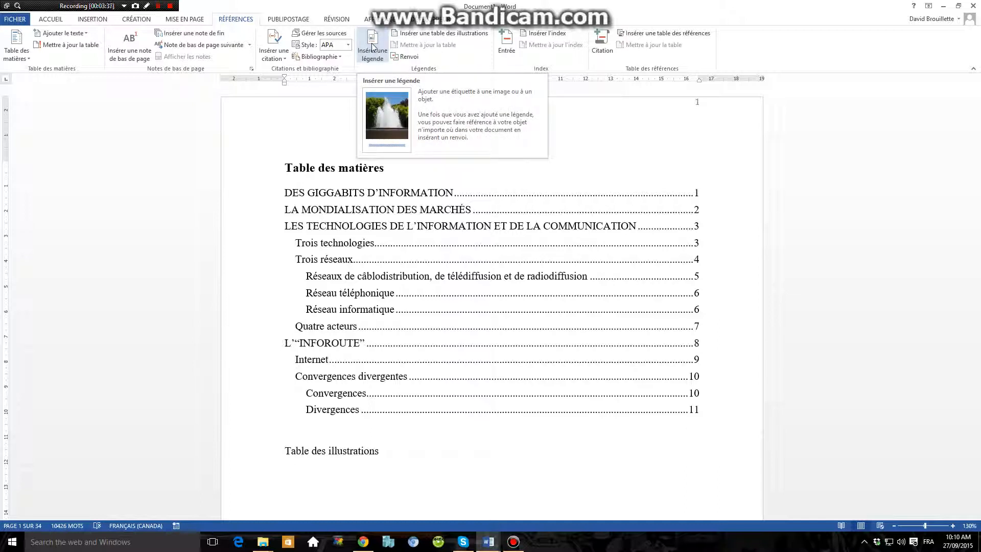
left_click(416, 34)
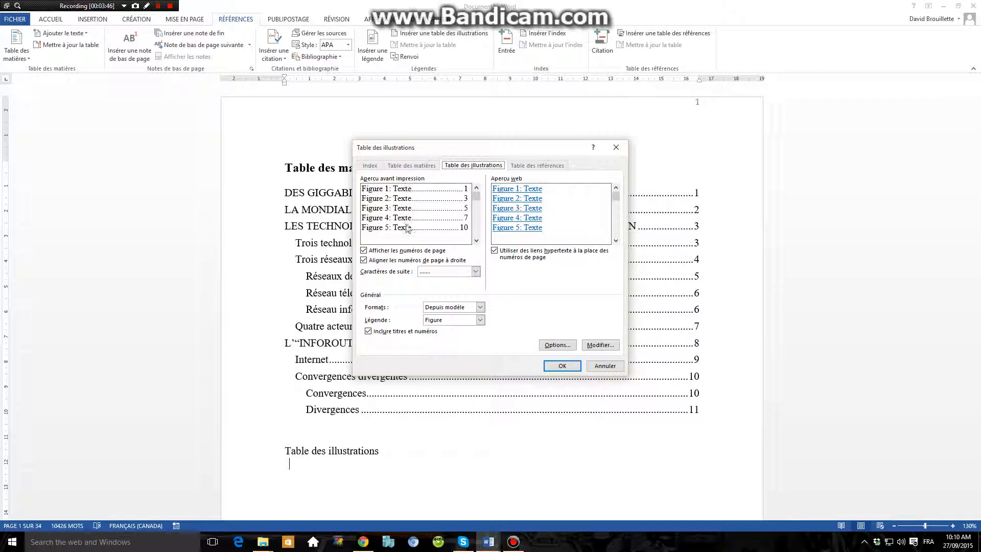
Try other leader styles, including the underscore line, for the table of illustrations and return to the dotted leader.
left_click(443, 272)
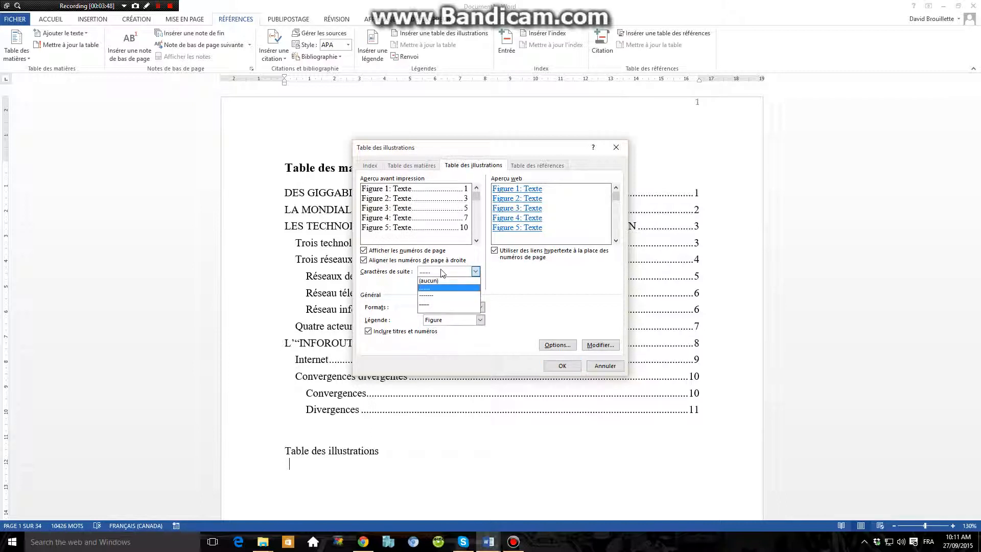
left_click(426, 295)
left_click(443, 272)
left_click(434, 305)
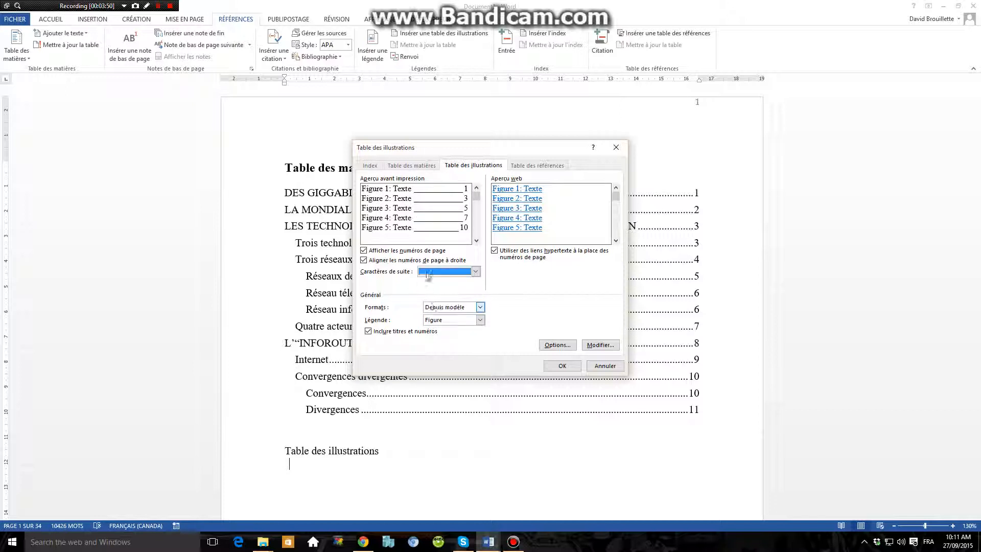
left_click(431, 272)
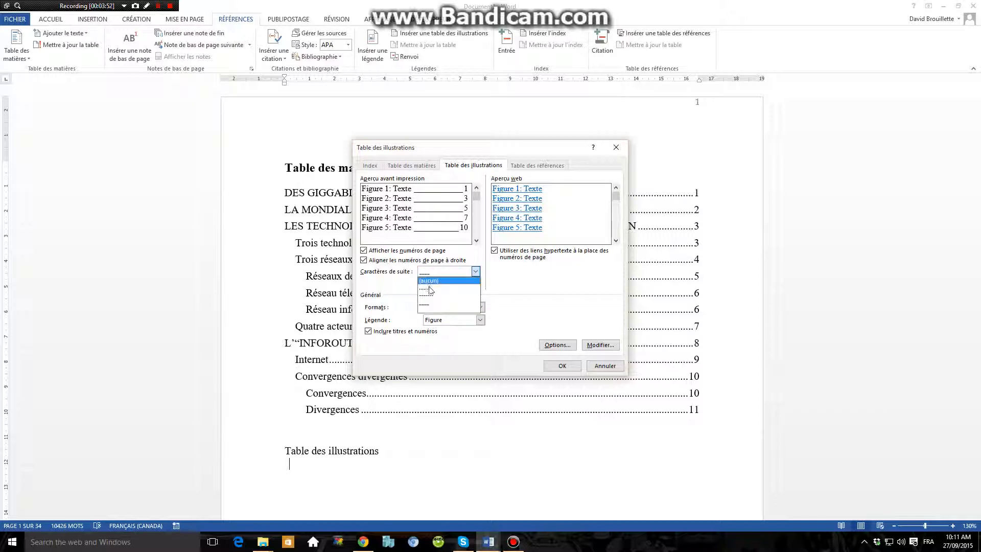
left_click(426, 288)
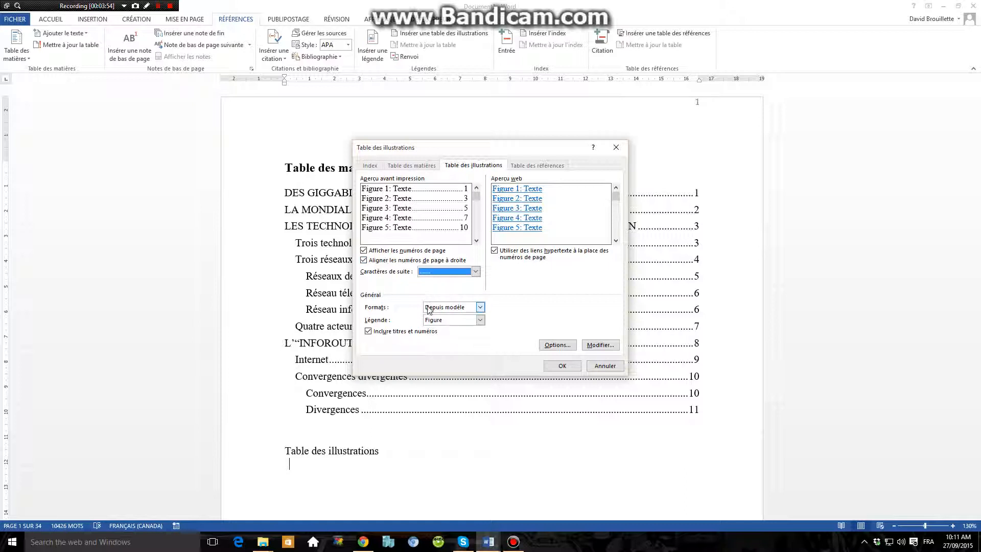
Insert the table of illustrations based on the Figure caption label.
left_click(443, 320)
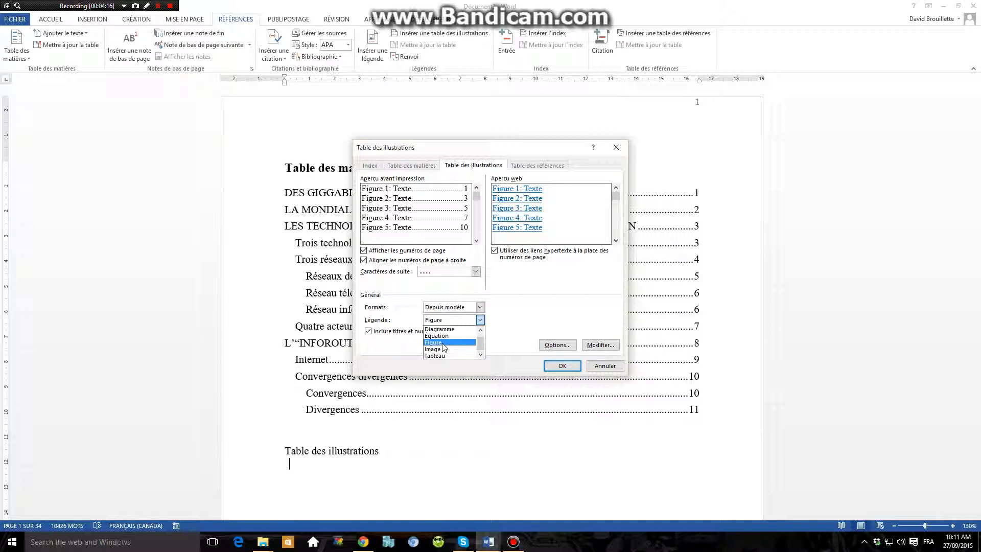
left_click(443, 344)
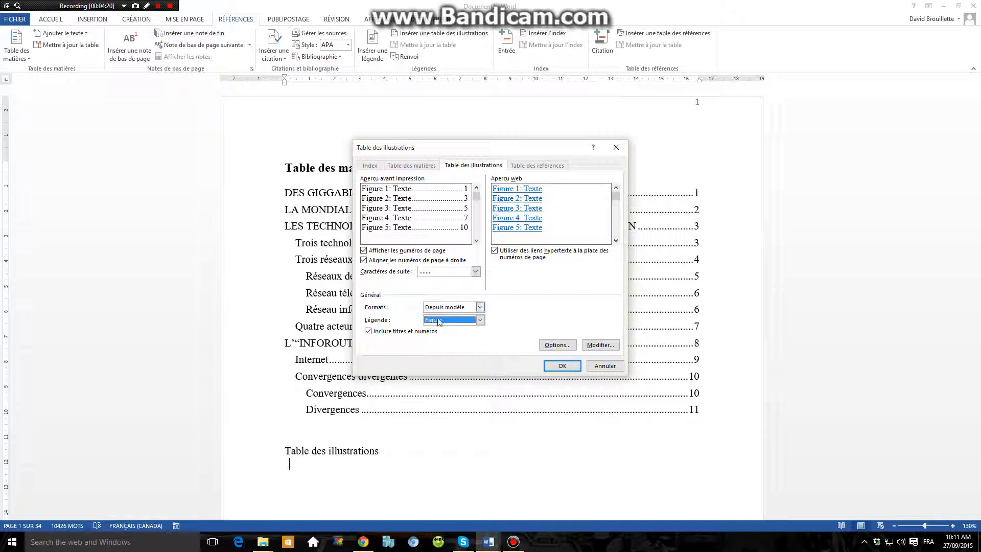
left_click(562, 366)
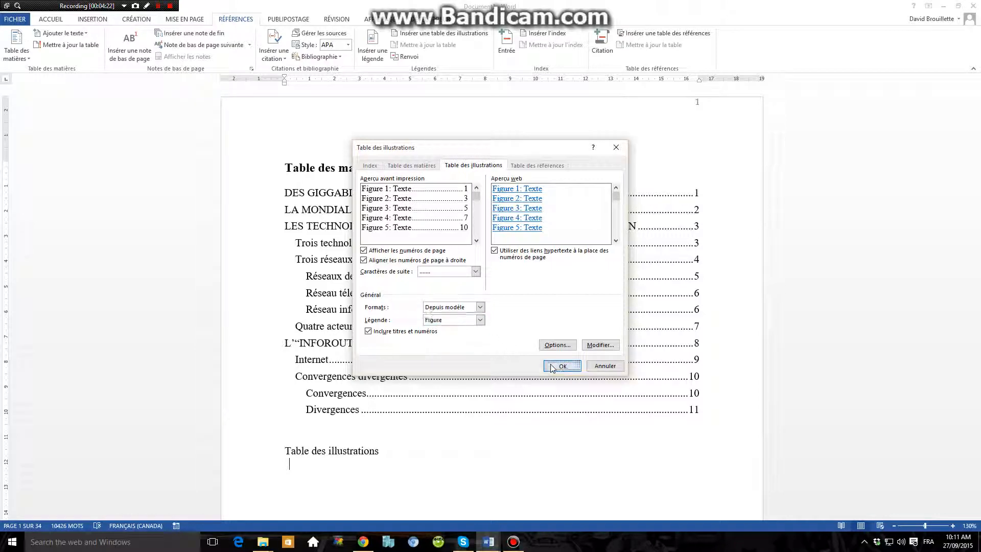
scroll(441, 331, "down", 3)
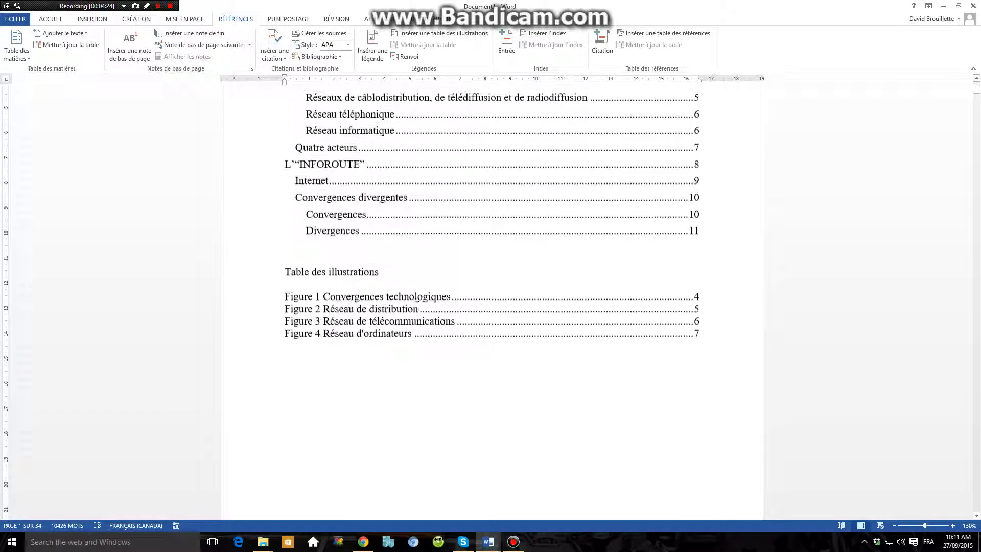
left_click(355, 297)
left_click(368, 352)
left_click(340, 297)
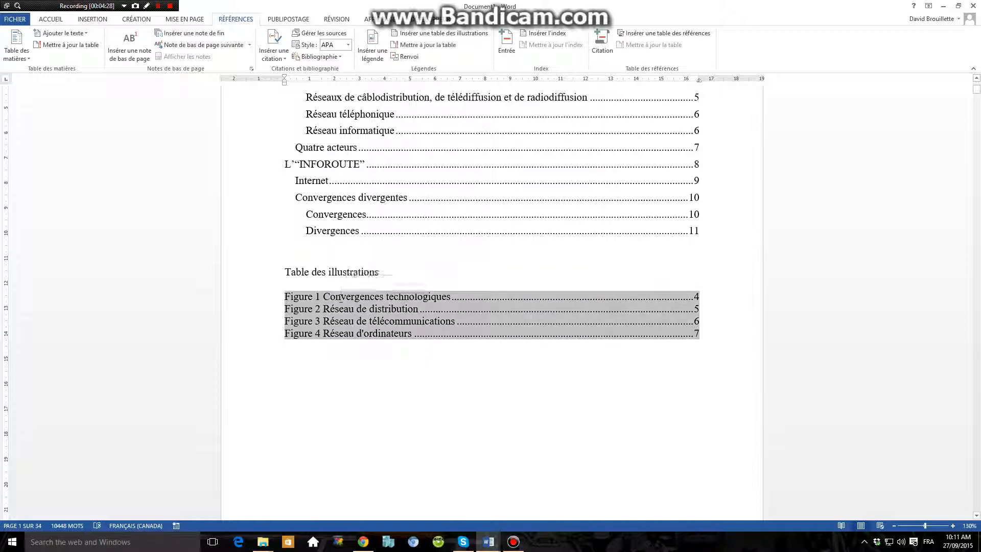
left_click(311, 274)
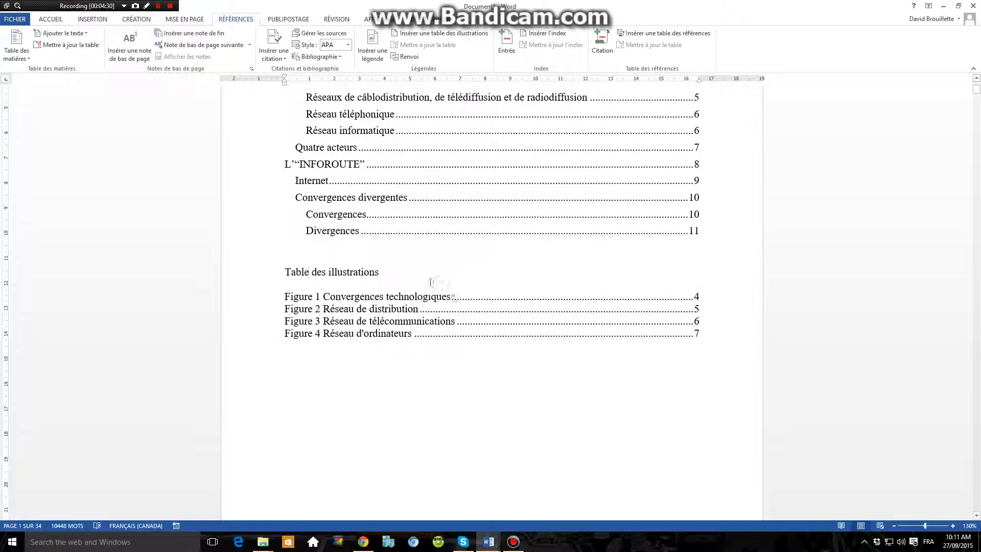
Follow the "Réseau de distribution" entry in the table of illustrations and add two empty lines above its caption.
left_click(316, 297)
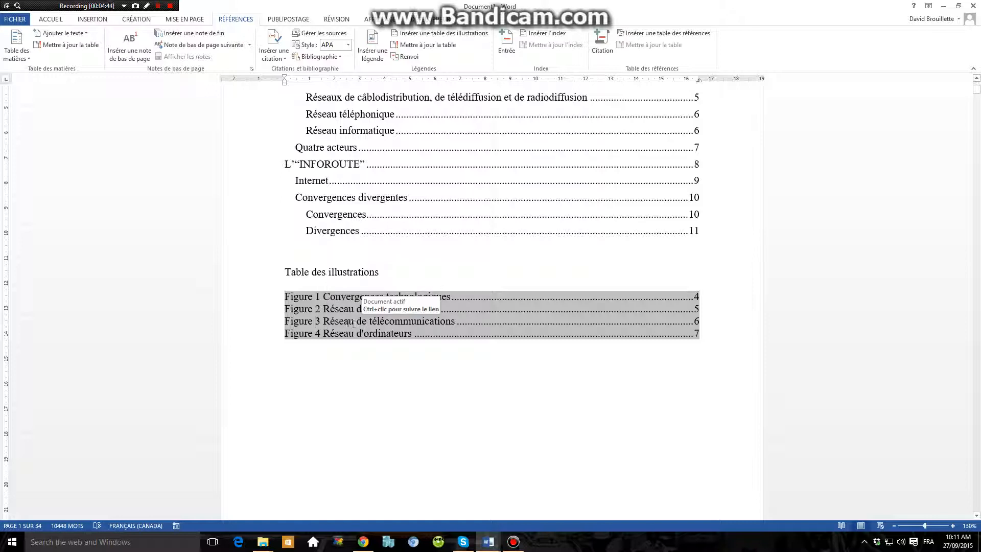
left_click(330, 310, "ctrl")
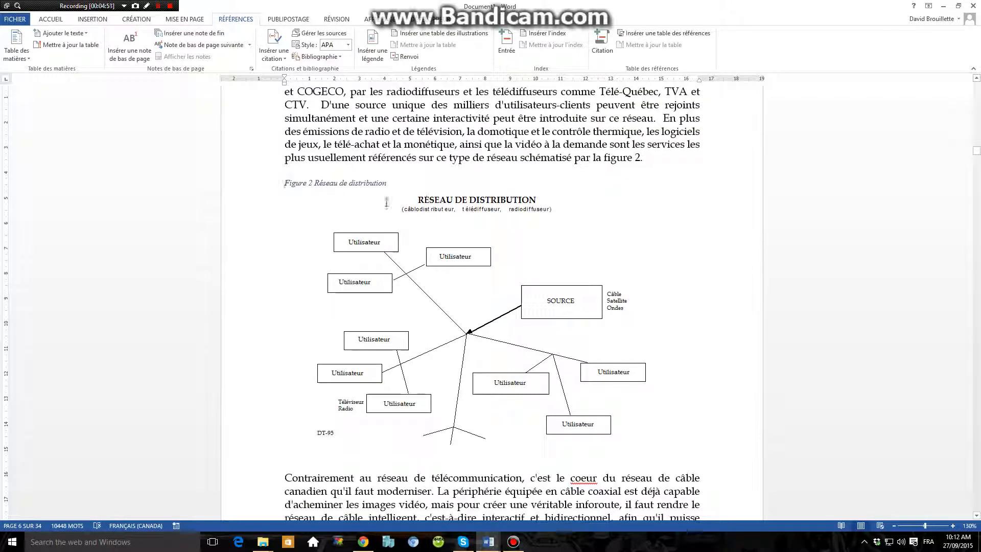
key("Return")
key("Return")
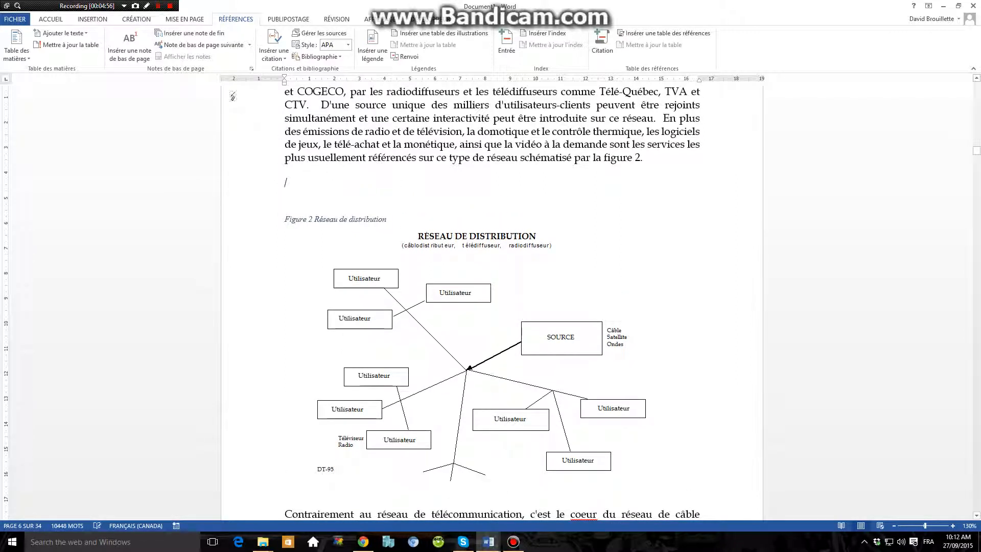
Search Bing images for "sourire" and insert the first yellow smiley above the "Réseau de distribution" caption.
left_click(89, 19)
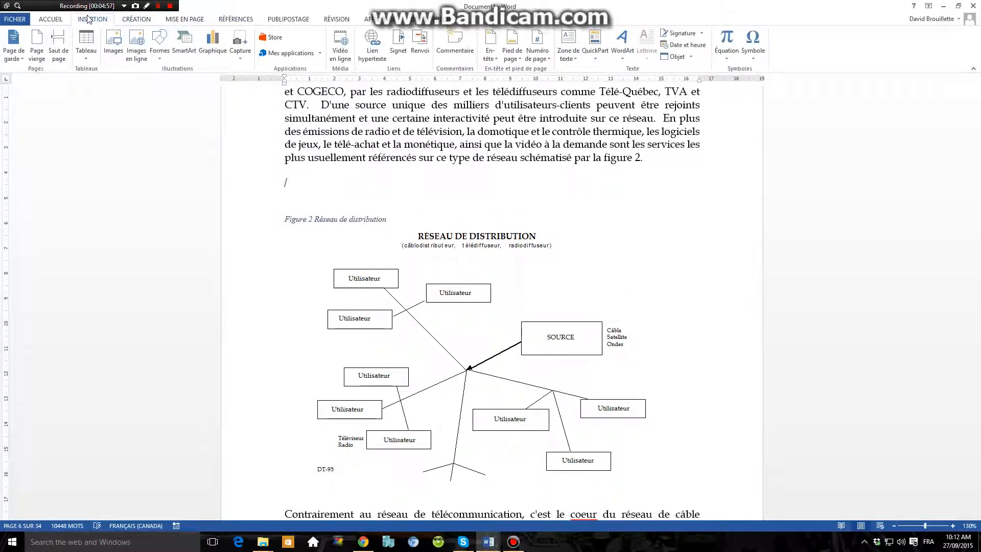
left_click(137, 45)
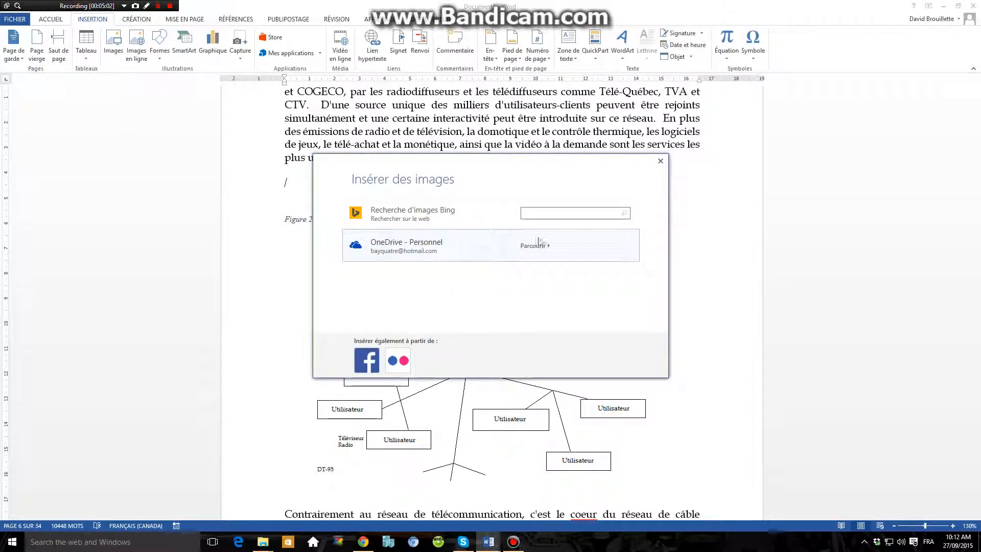
type("sourire")
key("Return")
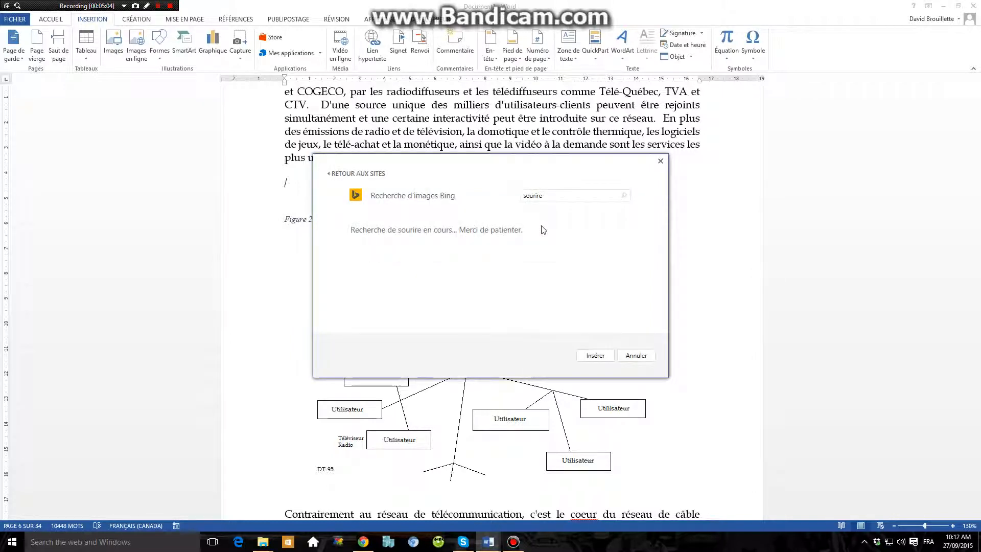
left_click(352, 250)
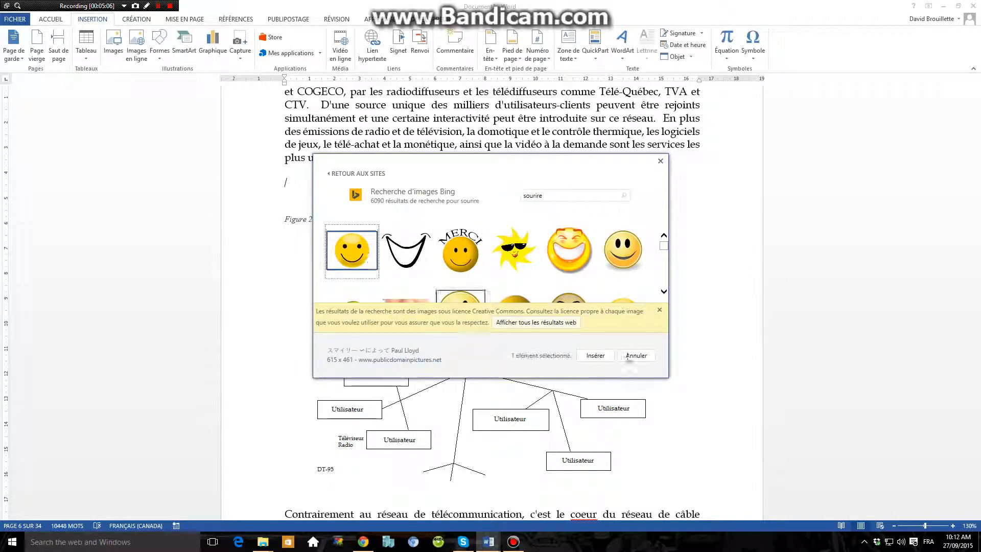
left_click(595, 357)
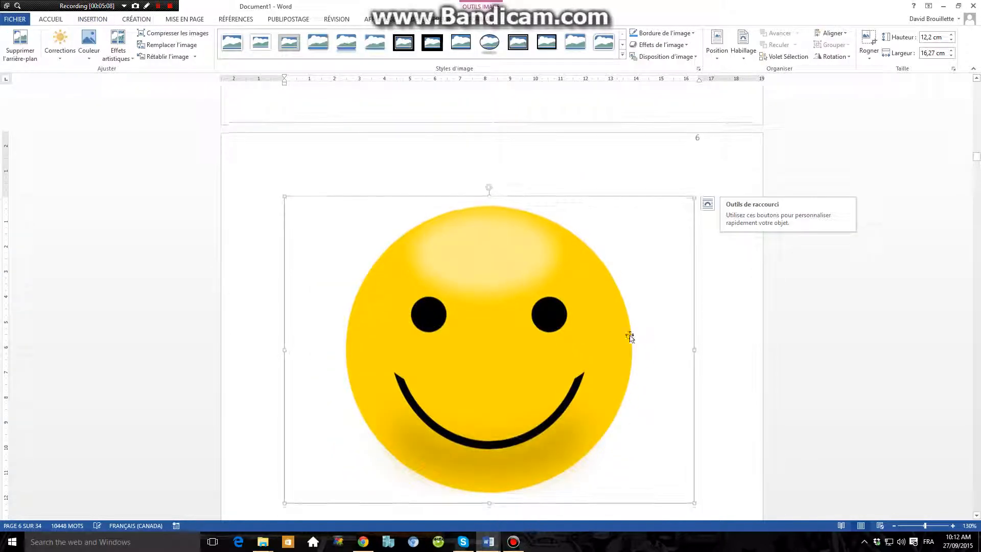
Shrink the smiley picture proportionally to about 3.84 cm high and 5.12 cm wide.
left_click_drag(695, 446, 407, 231)
scroll(386, 253, "up", 5)
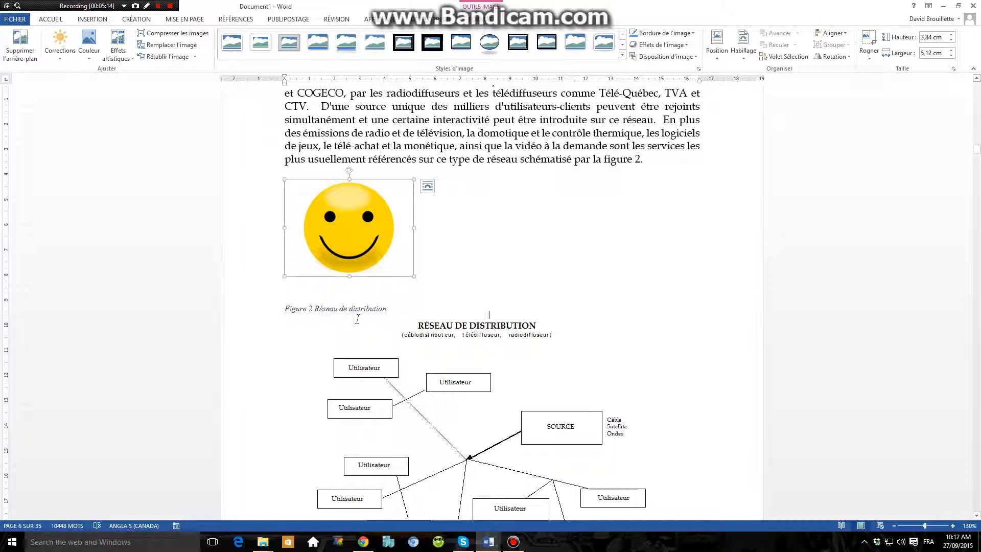
left_click(339, 309)
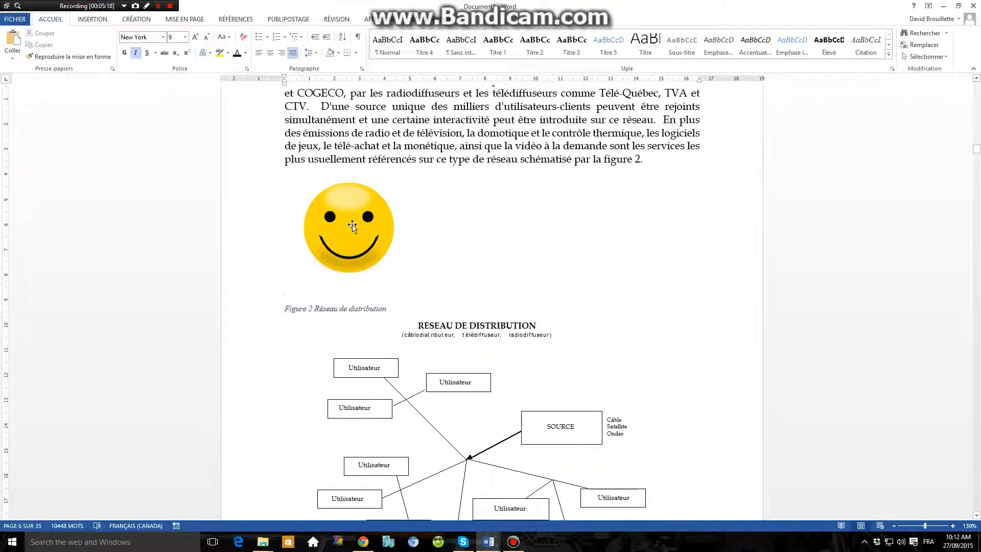
Start a caption for the smiley picture with the text "Sourire".
left_click(353, 226)
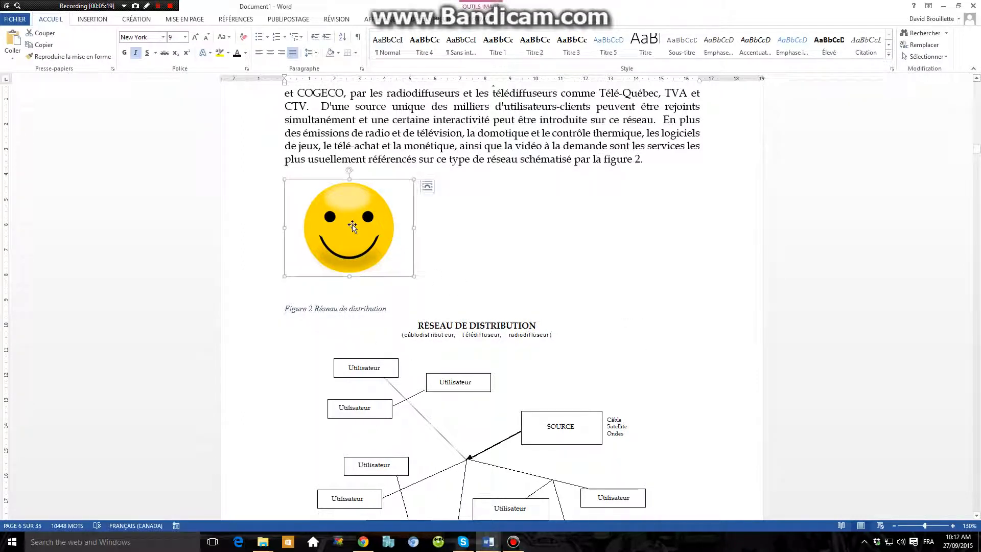
left_click(225, 19)
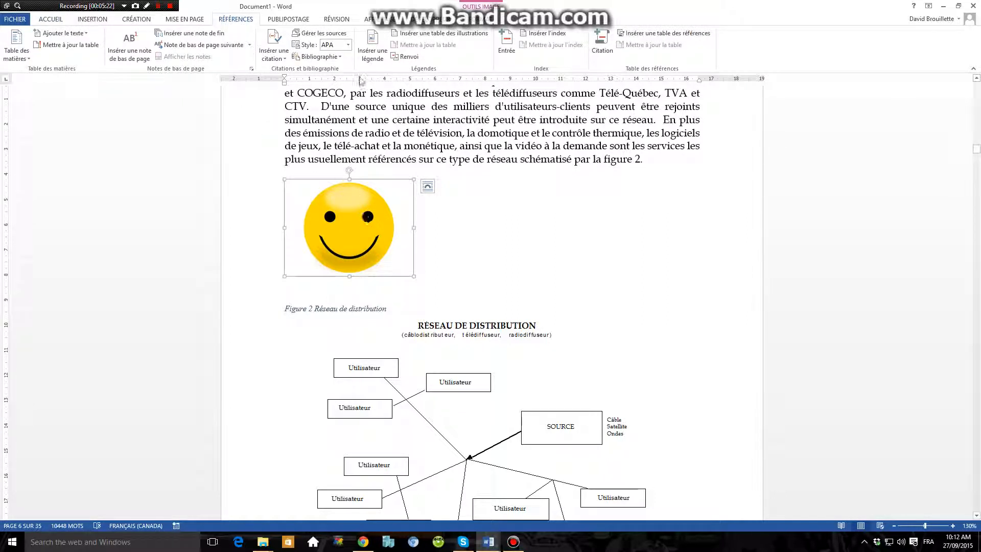
left_click(372, 50)
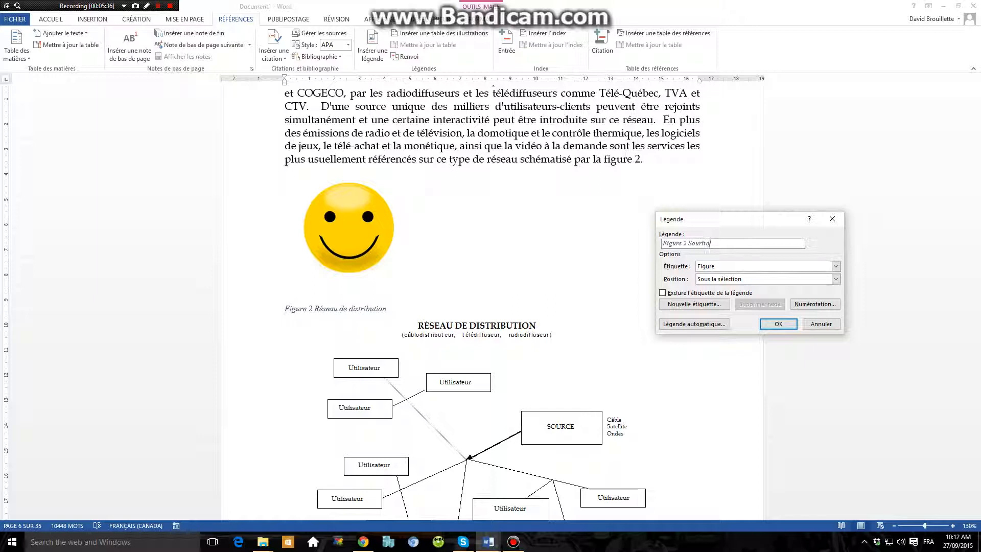
Try the Equation and Image labels for the "Sourire" caption and return to the Figure label.
left_click(709, 267)
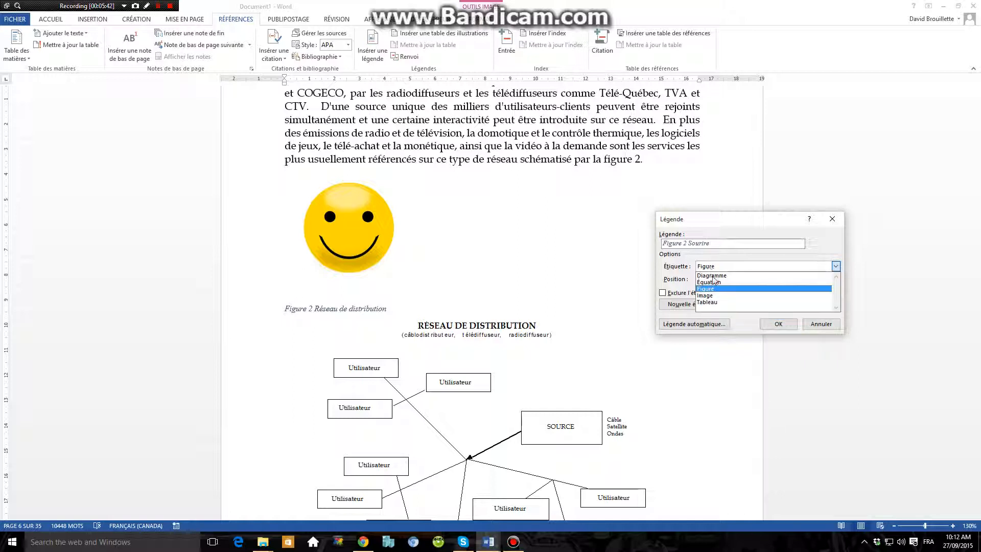
left_click(713, 282)
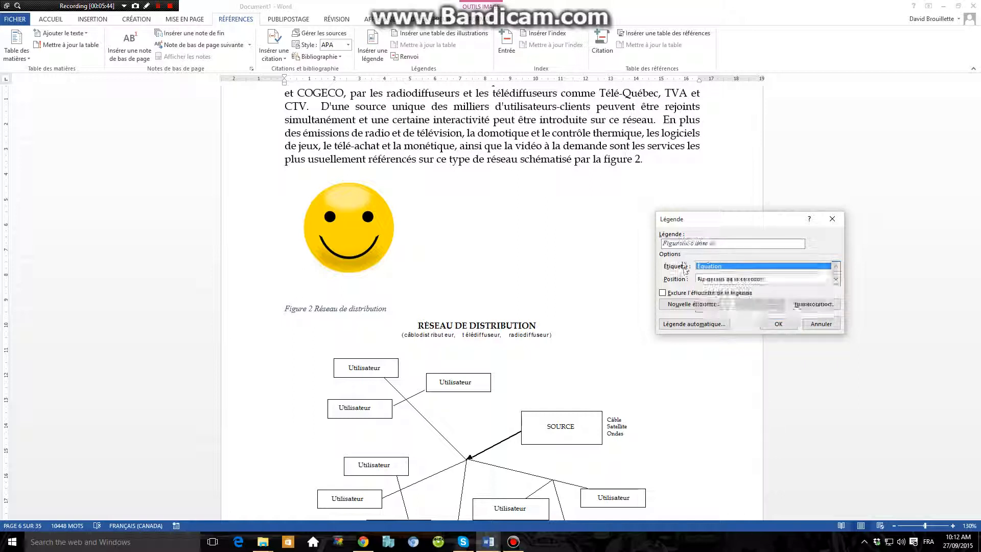
left_click(714, 267)
left_click(714, 295)
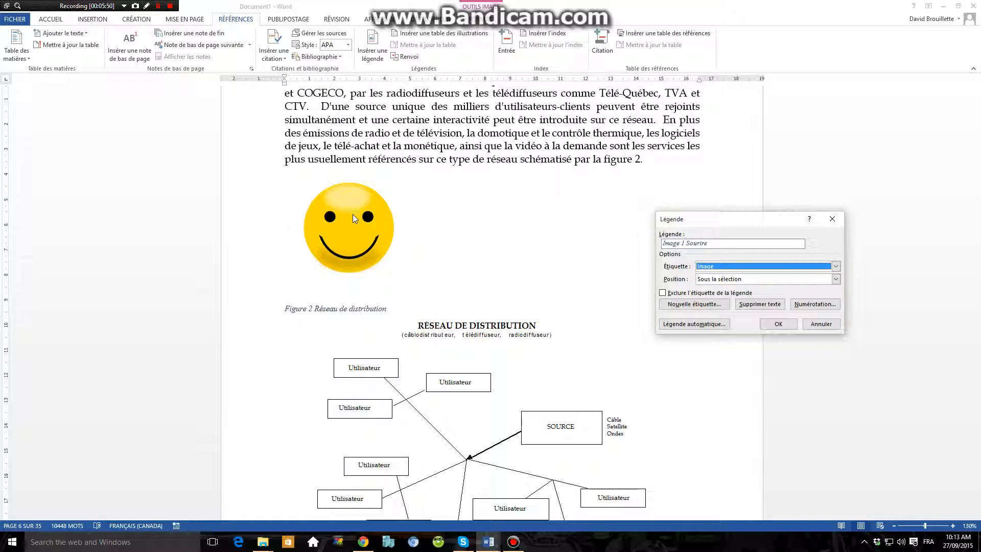
left_click(710, 270)
left_click(704, 290)
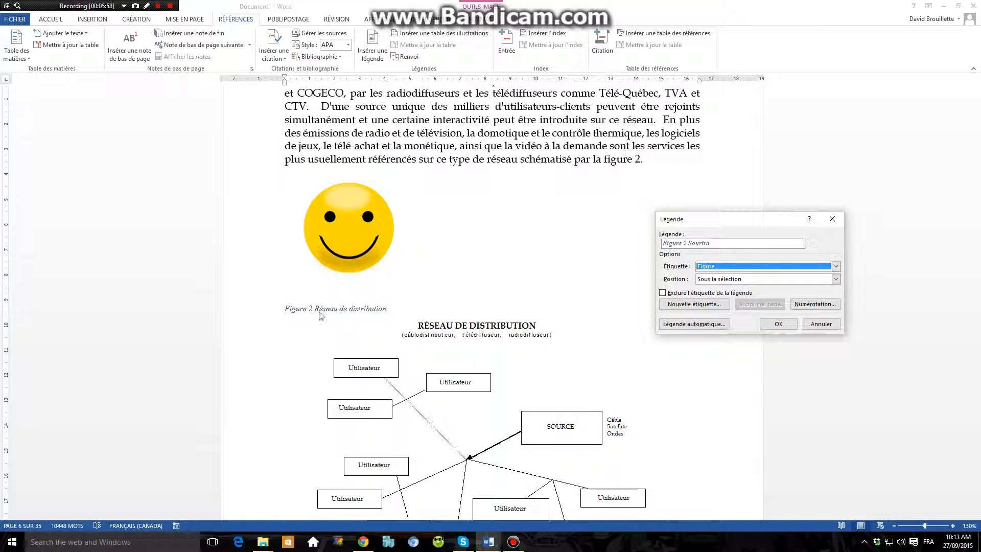
Position the "Sourire" caption above the selection and insert it.
left_click(725, 278)
left_click(718, 287)
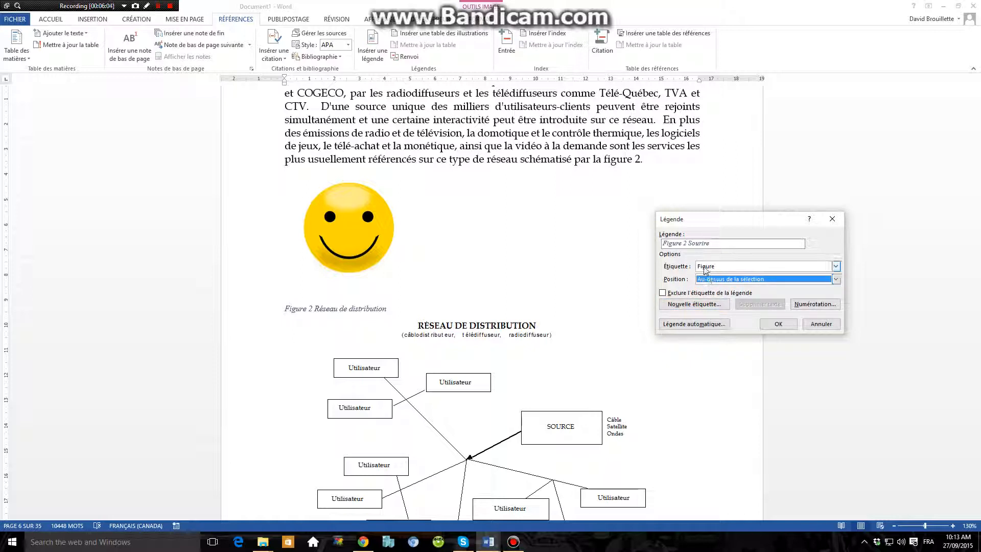
left_click(779, 324)
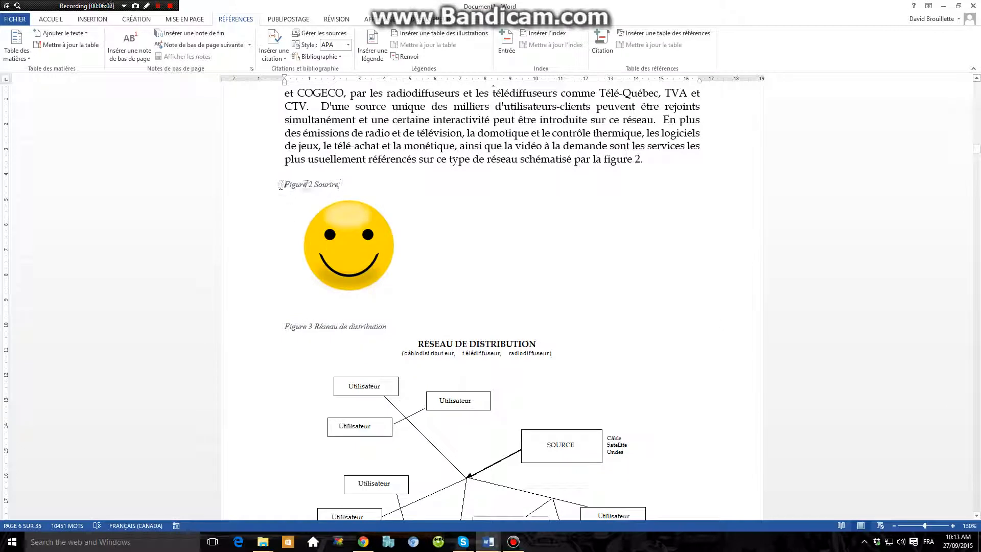
Examine the figure numbering in the captions of the smiley picture and the distribution network diagram.
left_click(298, 259)
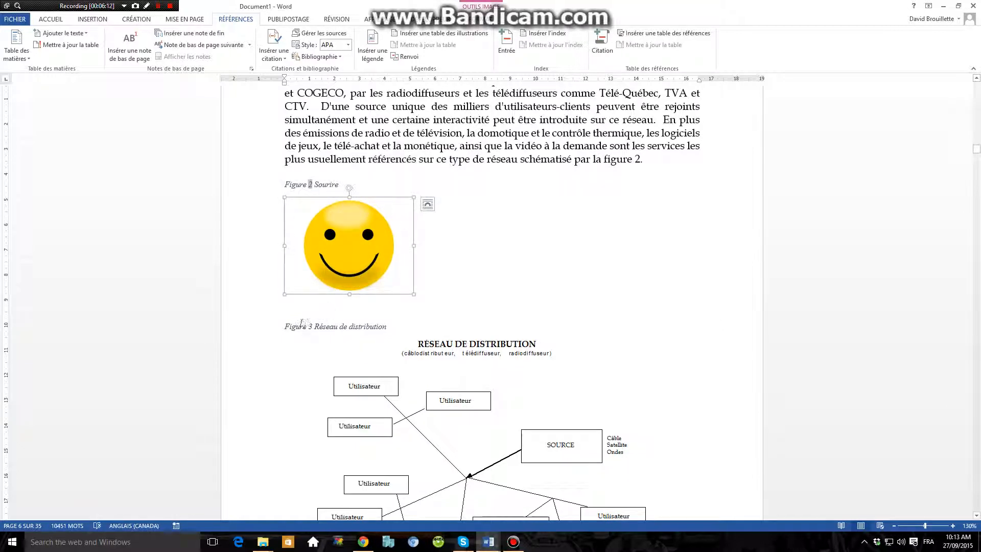
left_click(303, 324)
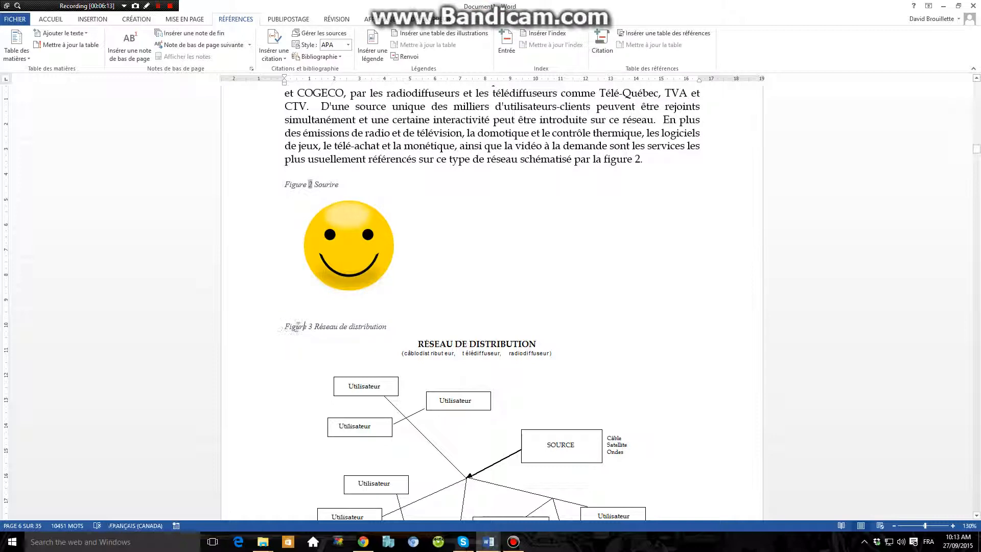
left_click(407, 378)
scroll(454, 296, "down", 2)
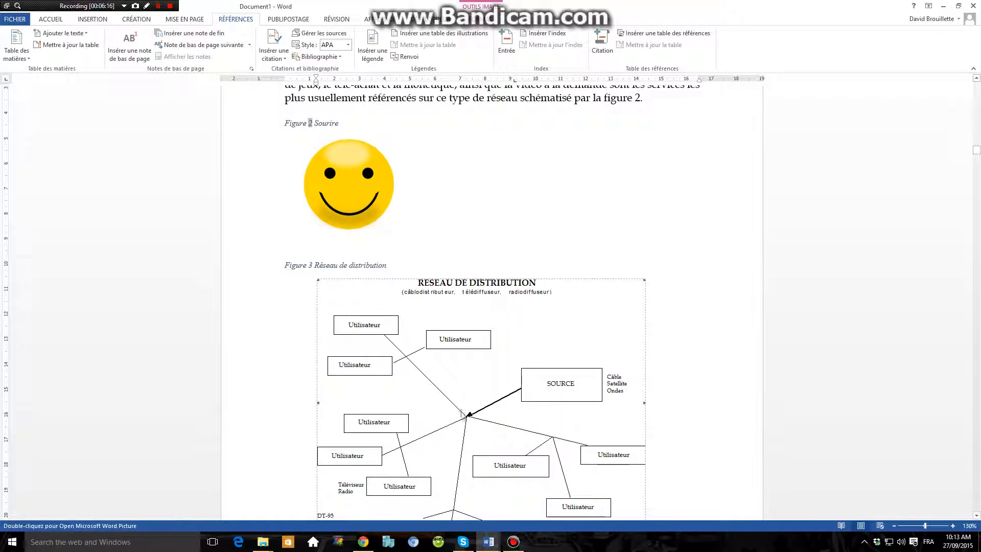
left_click_drag(285, 265, 313, 266)
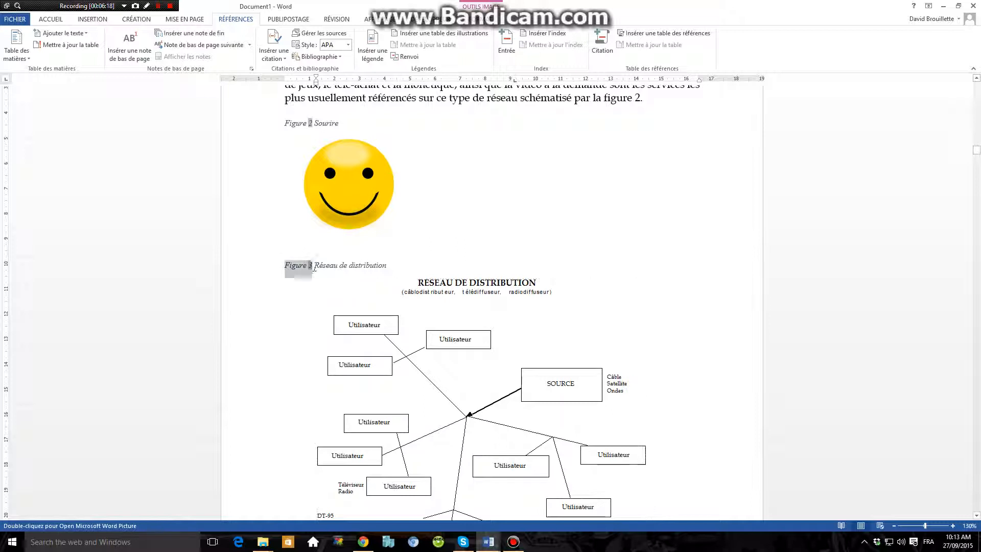
left_click(315, 265)
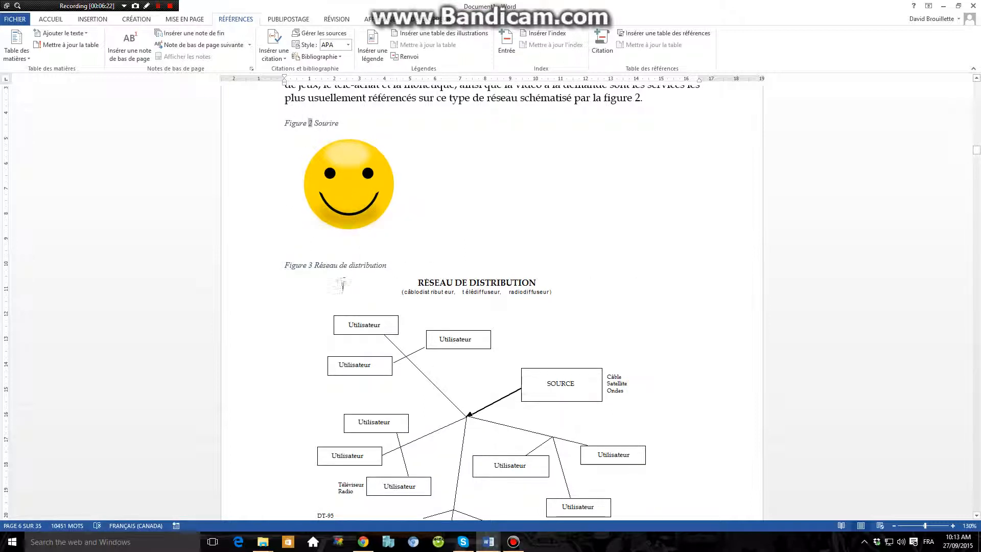
left_click(397, 336)
left_click(517, 251)
Update only the page numbers in the table of illustrations at the start of the document.
left_click_drag(977, 159, 977, 88)
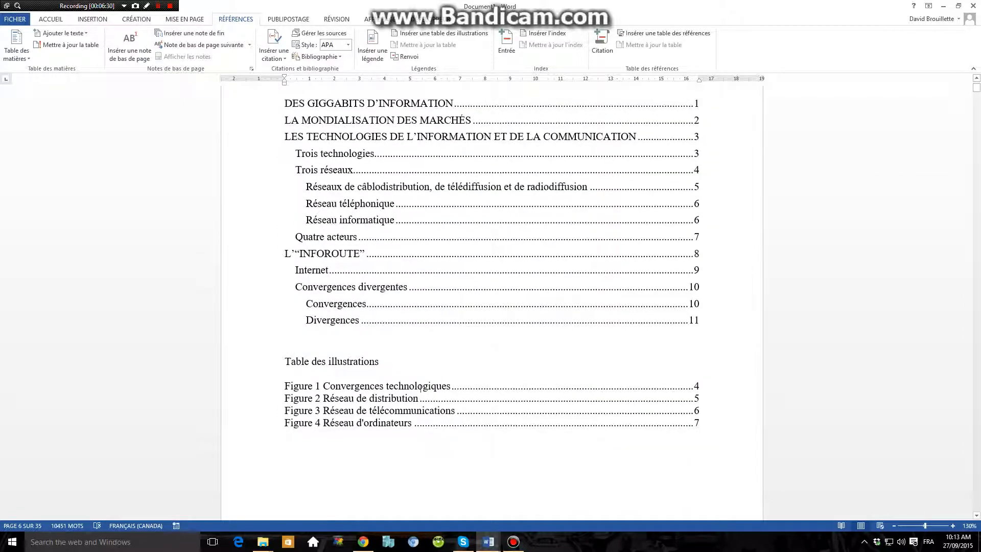
left_click(397, 403)
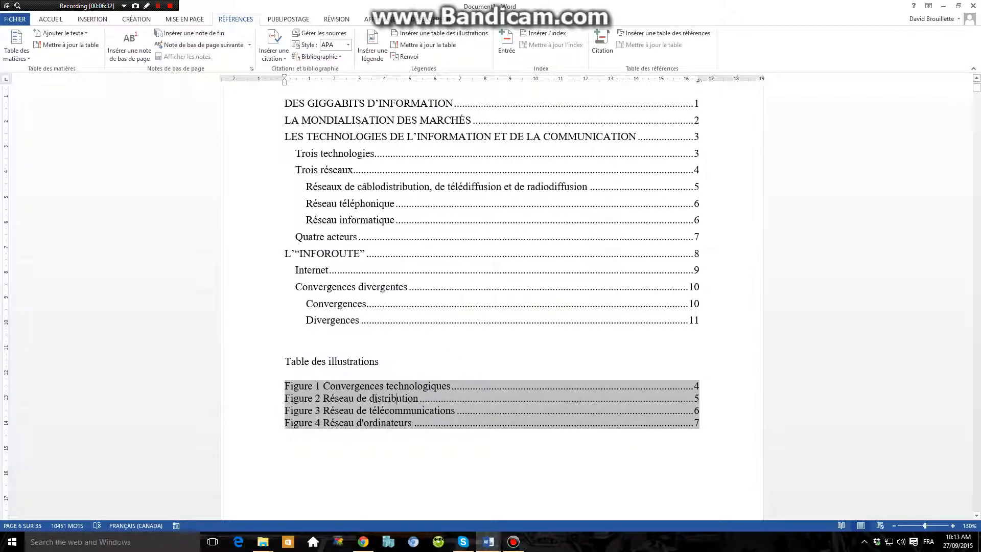
right_click(357, 389)
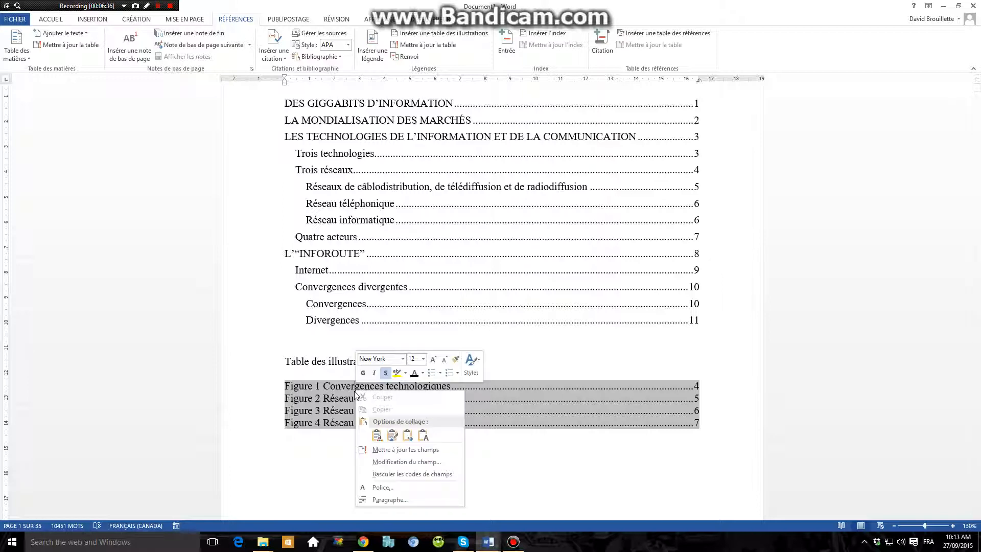
left_click(394, 449)
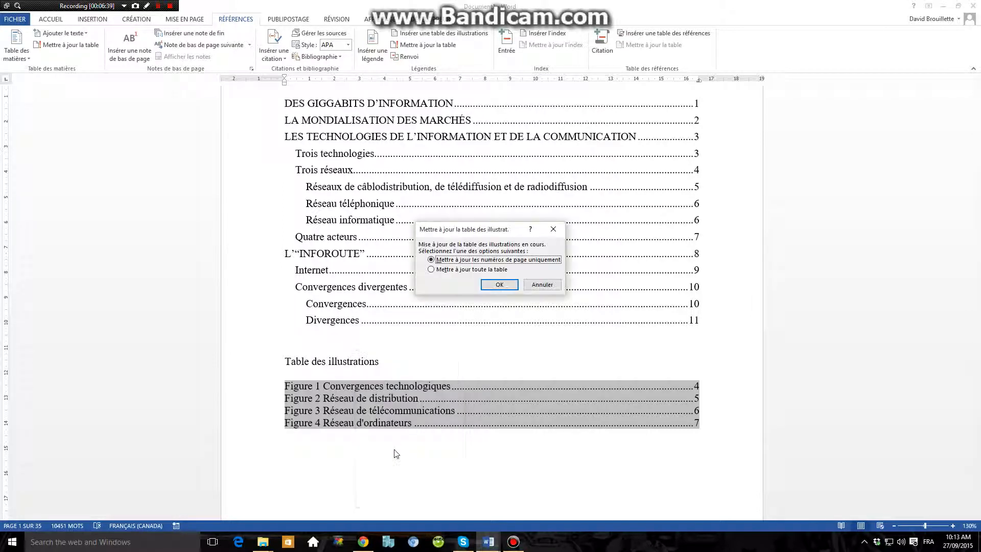
left_click(496, 285)
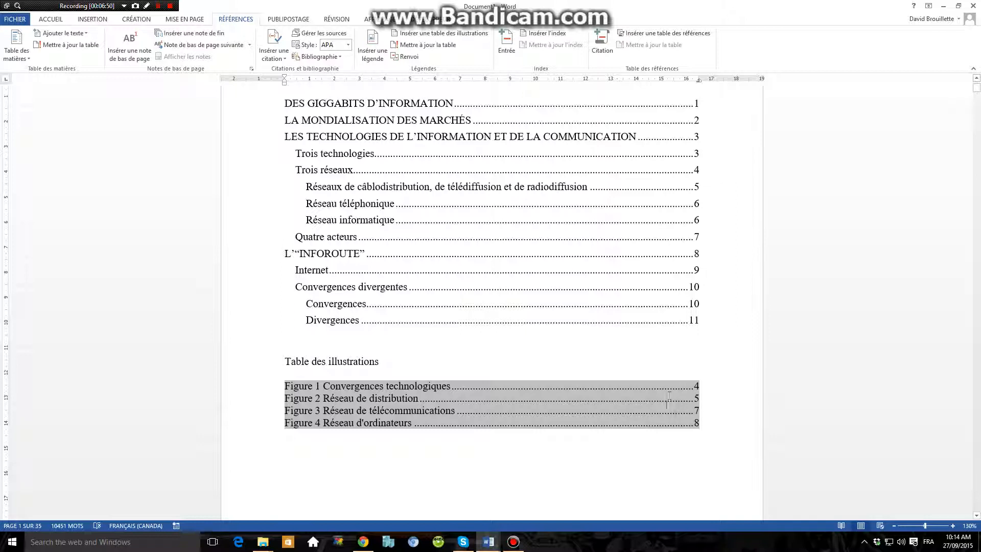
Update the entire table of illustrations so it includes the newly captioned figure.
right_click(377, 400)
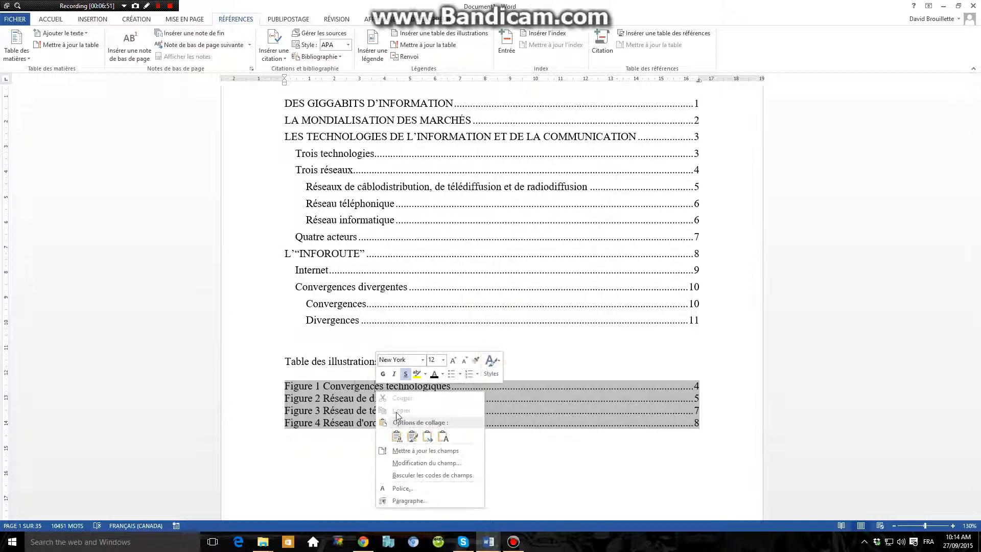
left_click(411, 443)
left_click(454, 270)
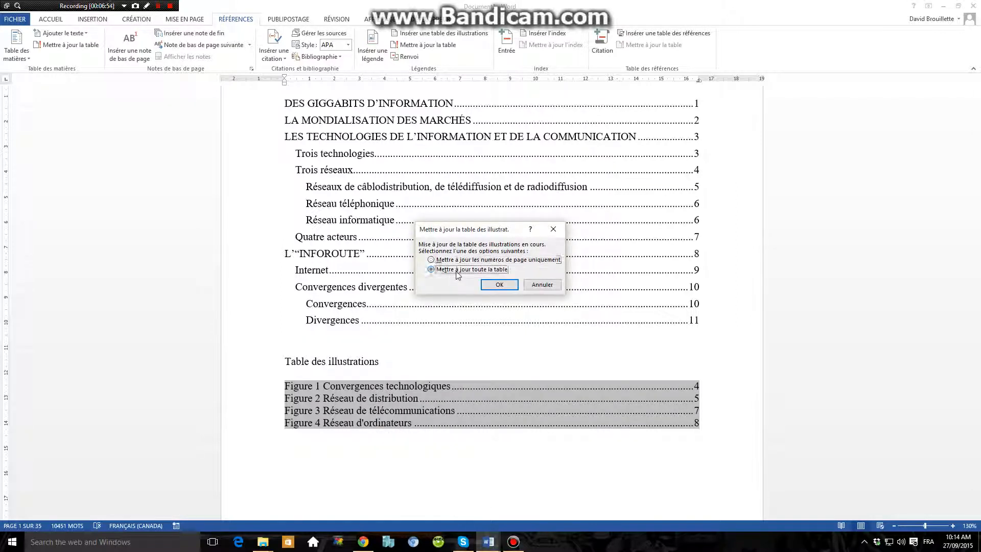
left_click(500, 285)
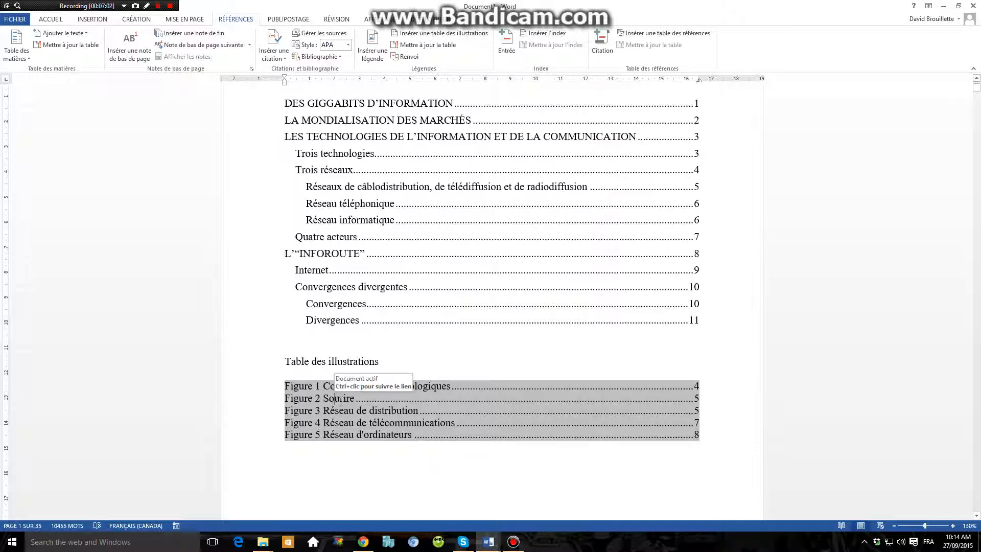
Follow the "Sourire" entry to its figure and delete the caption and smiley picture, leaving one blank line before the next caption.
scroll(340, 398, "down", 1)
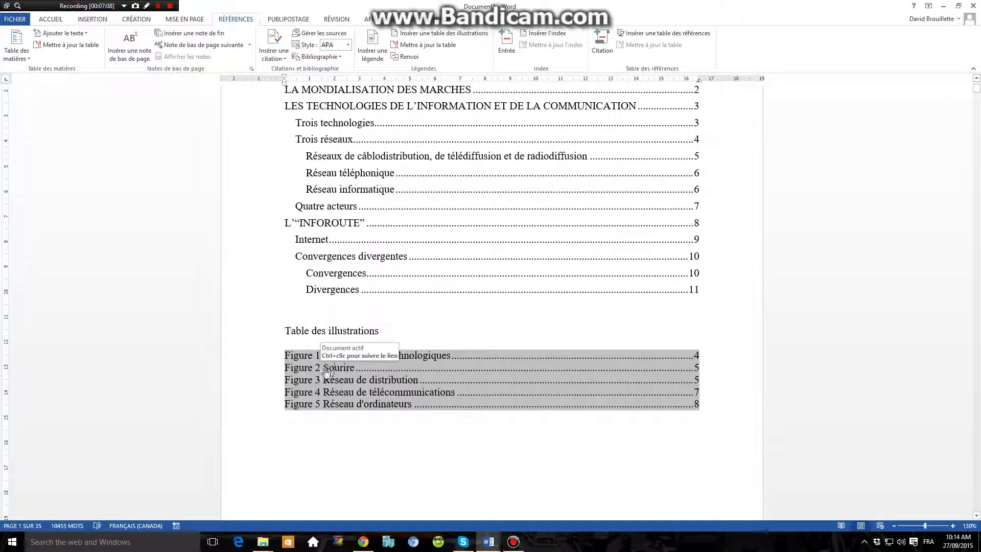
left_click(328, 369, "ctrl")
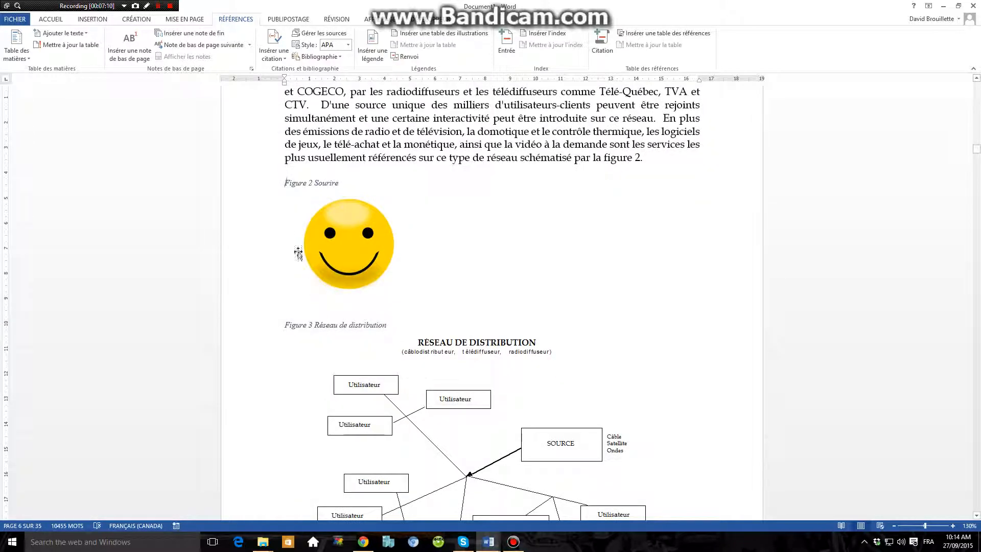
left_click_drag(280, 183, 401, 312)
left_click(401, 311)
left_click(285, 190)
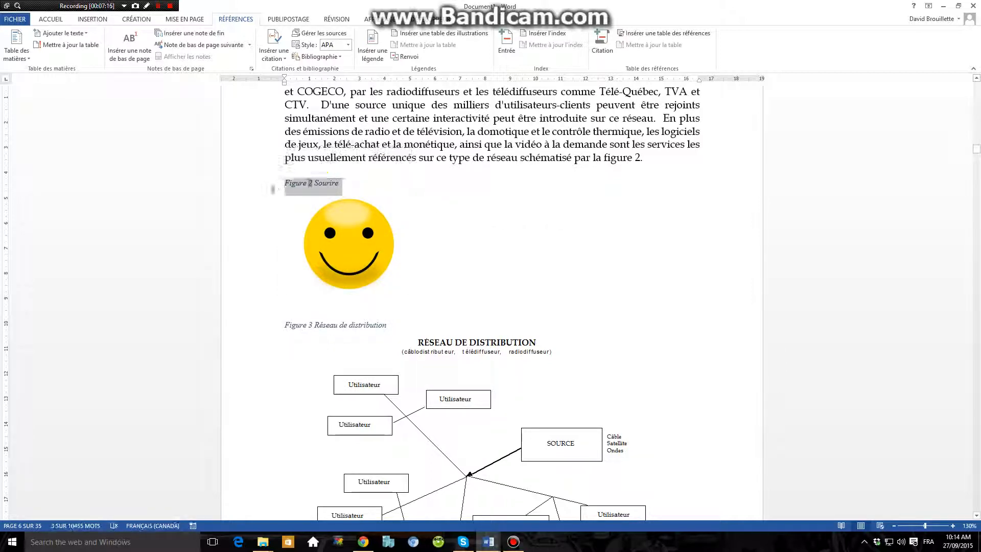
left_click_drag(285, 185, 456, 273)
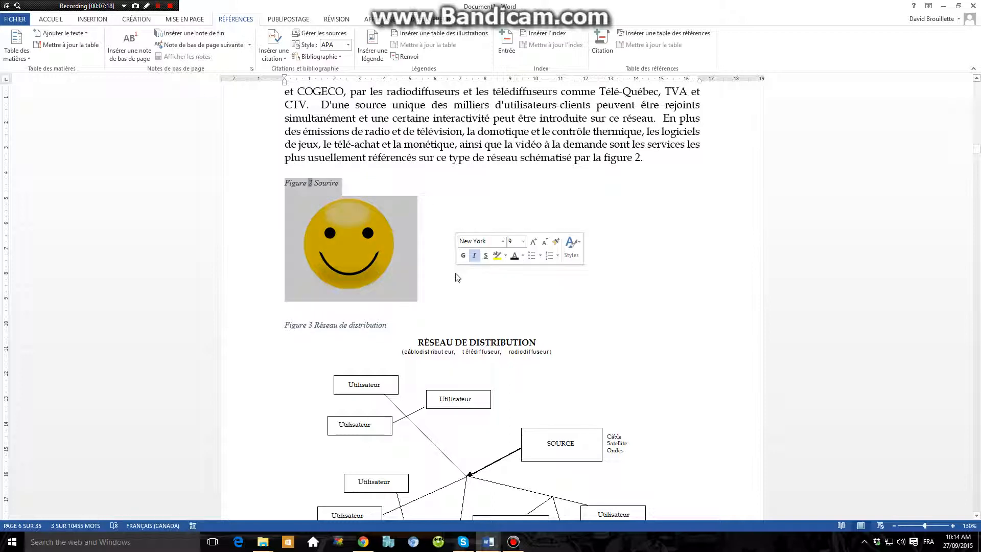
key("Delete")
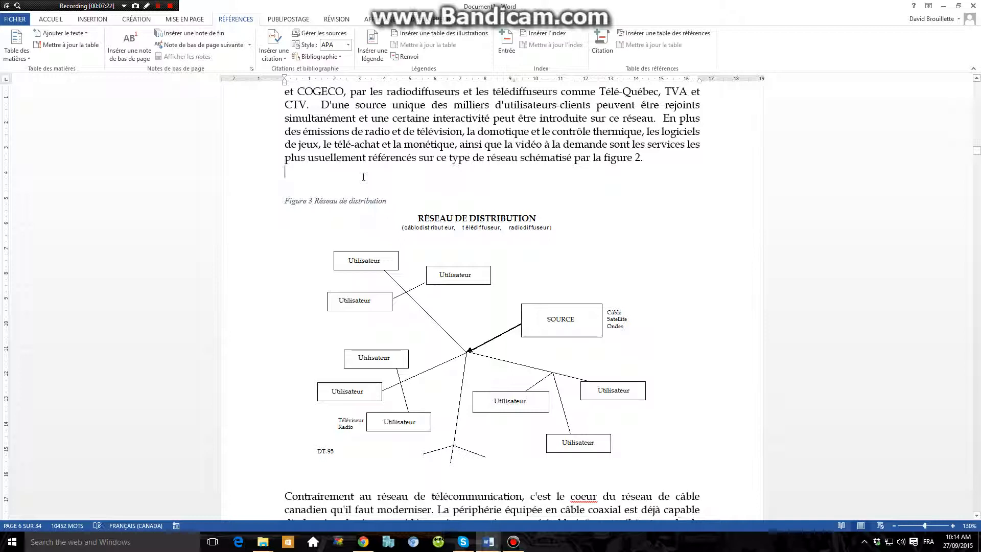
key("Delete")
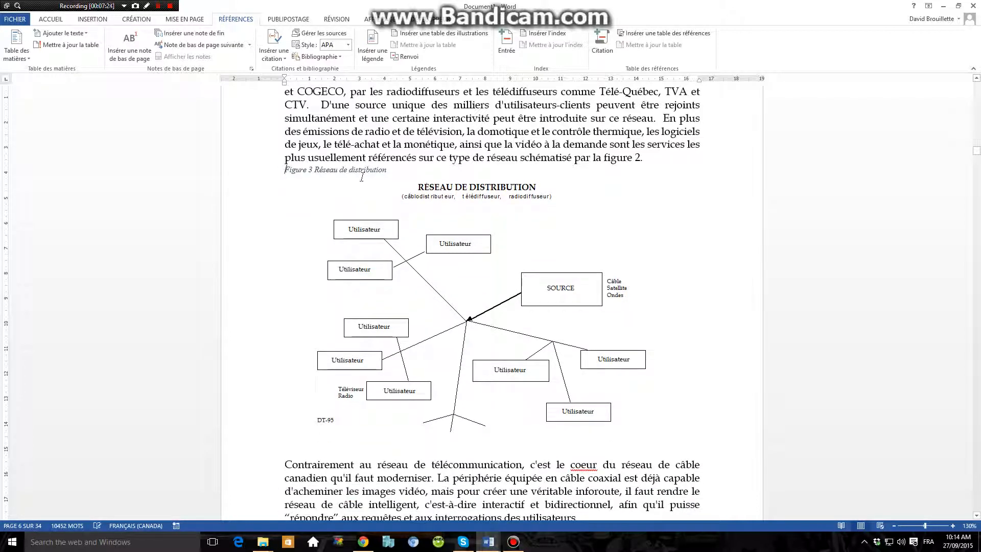
key("Return")
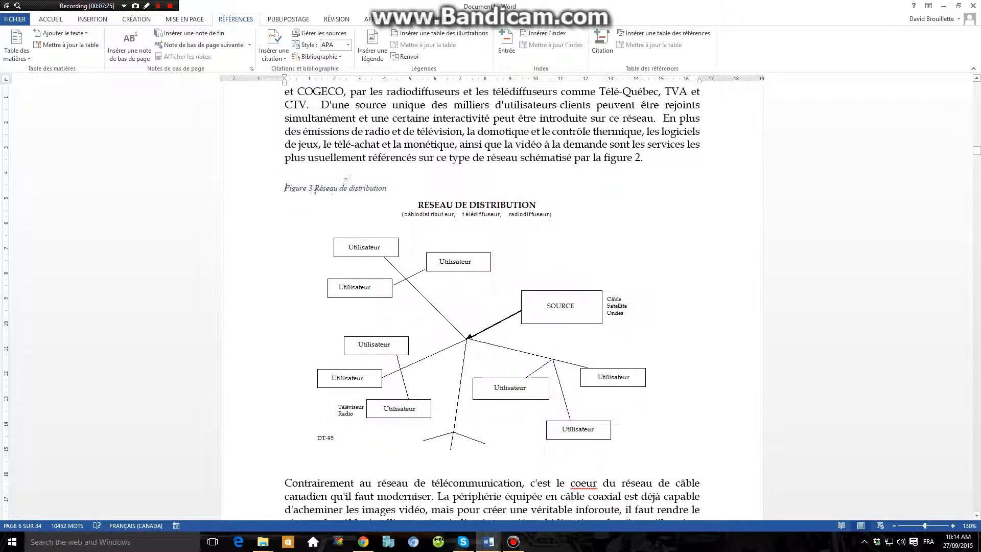
Update the figure number field in the "Réseau de distribution" caption.
right_click(310, 187)
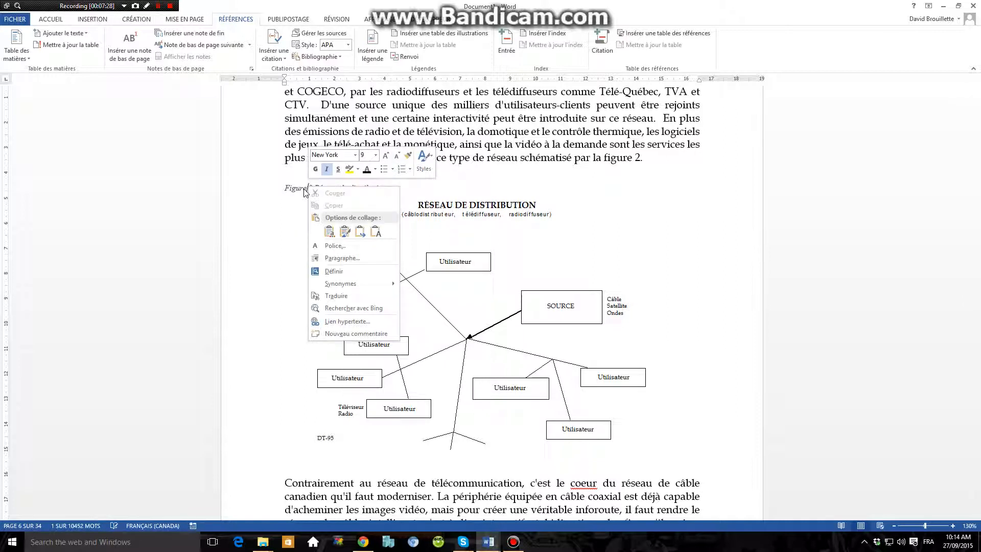
left_click(308, 188)
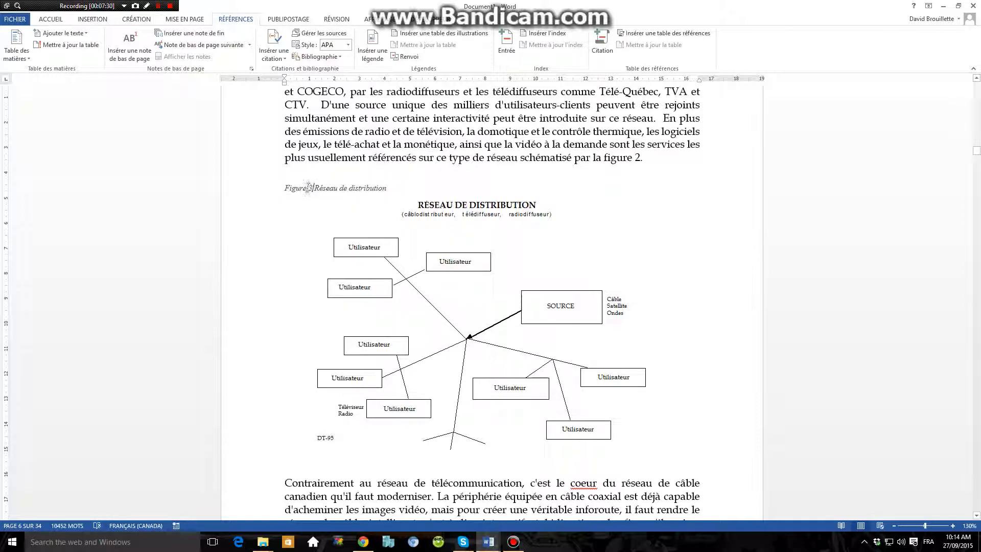
right_click(310, 188)
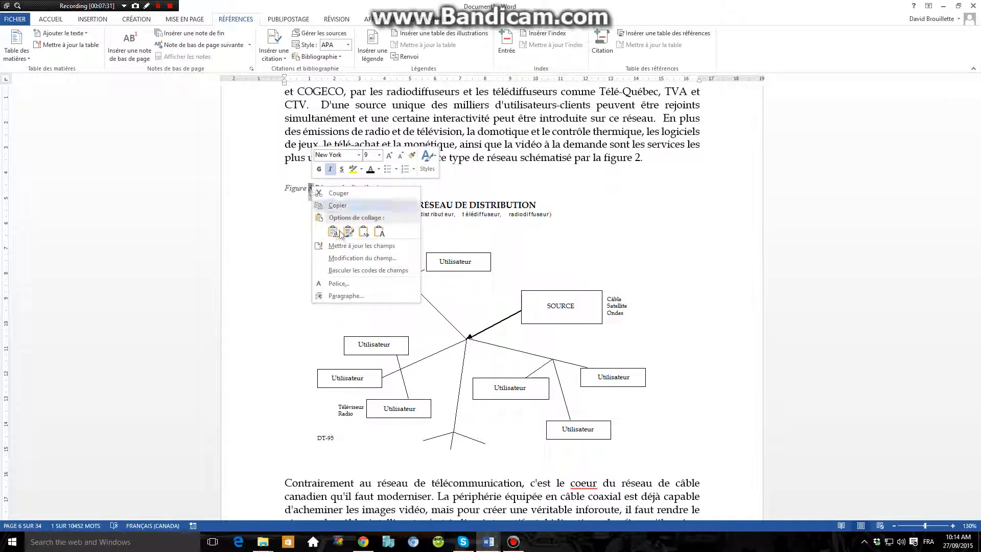
left_click(341, 246)
left_click(326, 190)
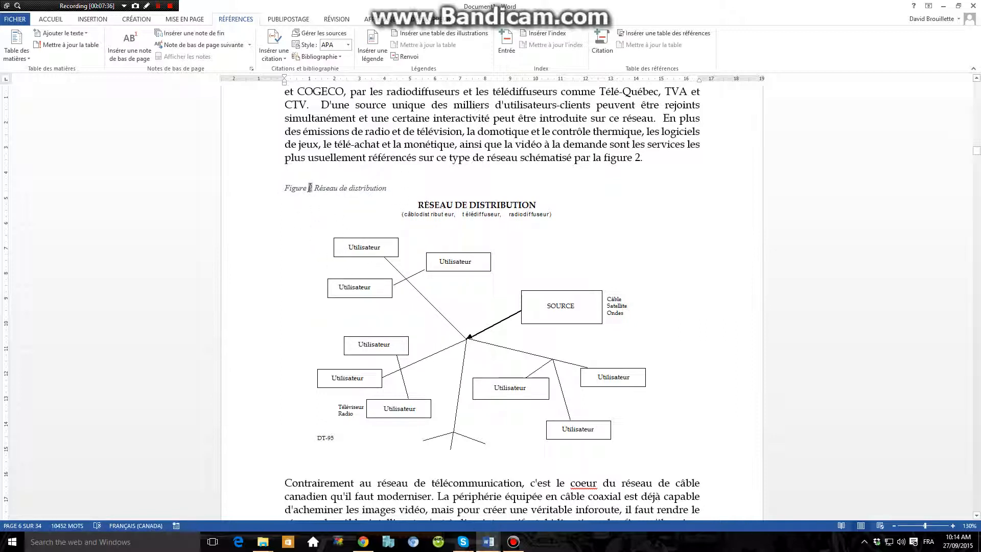
left_click_drag(310, 187, 320, 188)
right_click(296, 192)
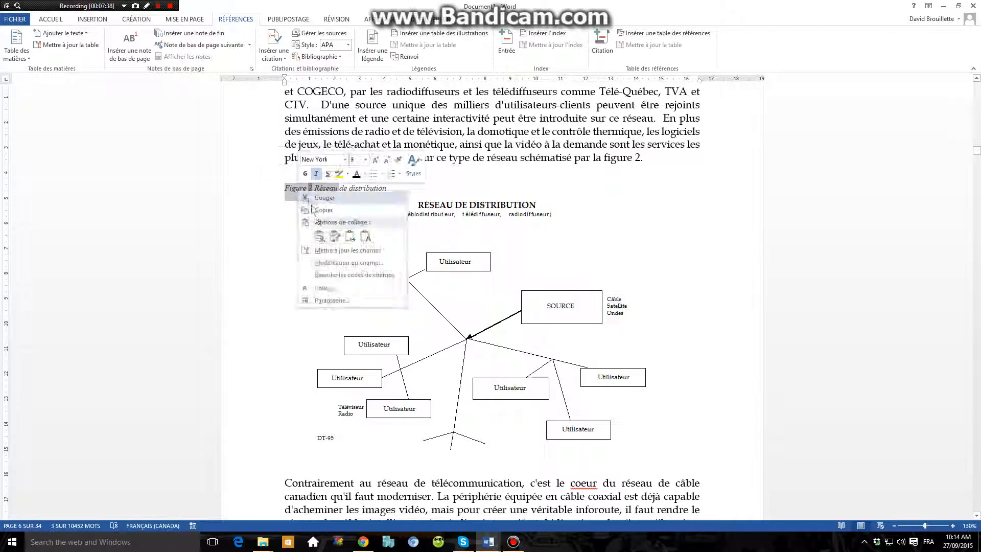
left_click(329, 251)
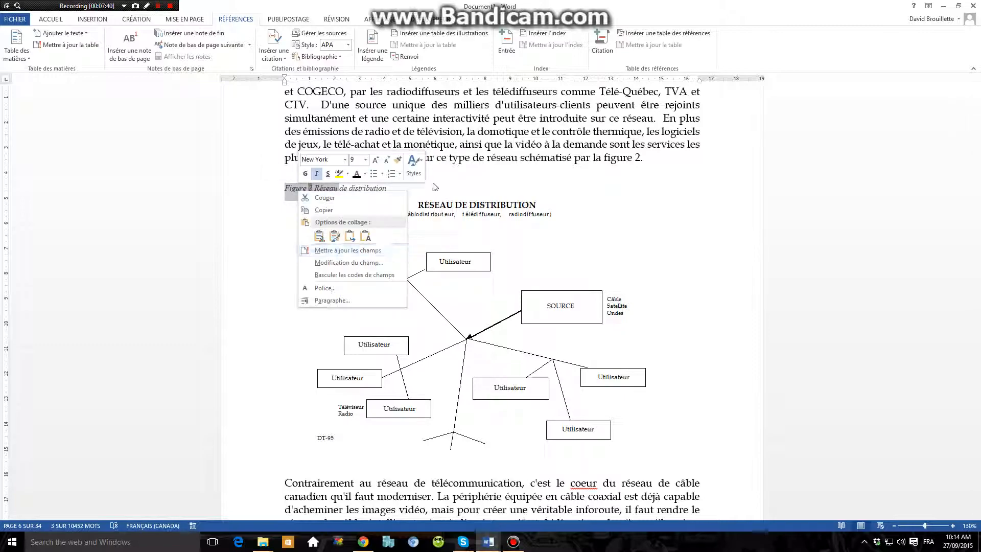
Update the table of illustrations again to remove the deleted "Sourire" figure.
left_click_drag(977, 150, 976, 85)
scroll(514, 324, "down", 5)
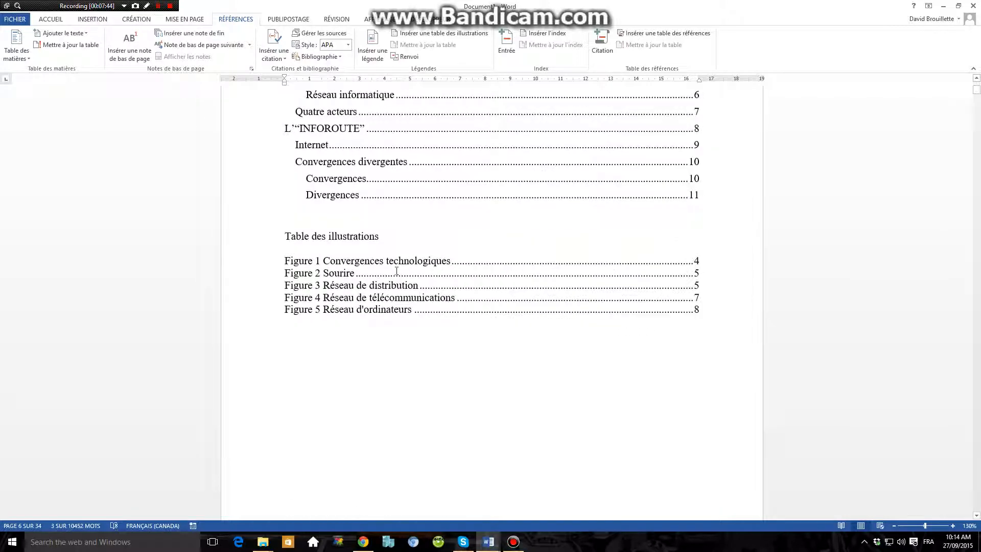
left_click(355, 272)
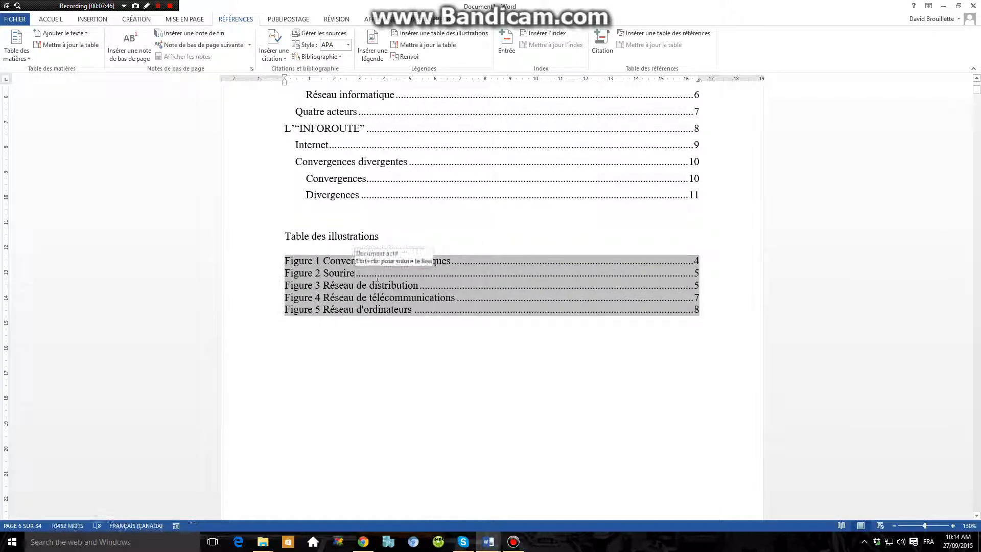
right_click(337, 273)
left_click(383, 333)
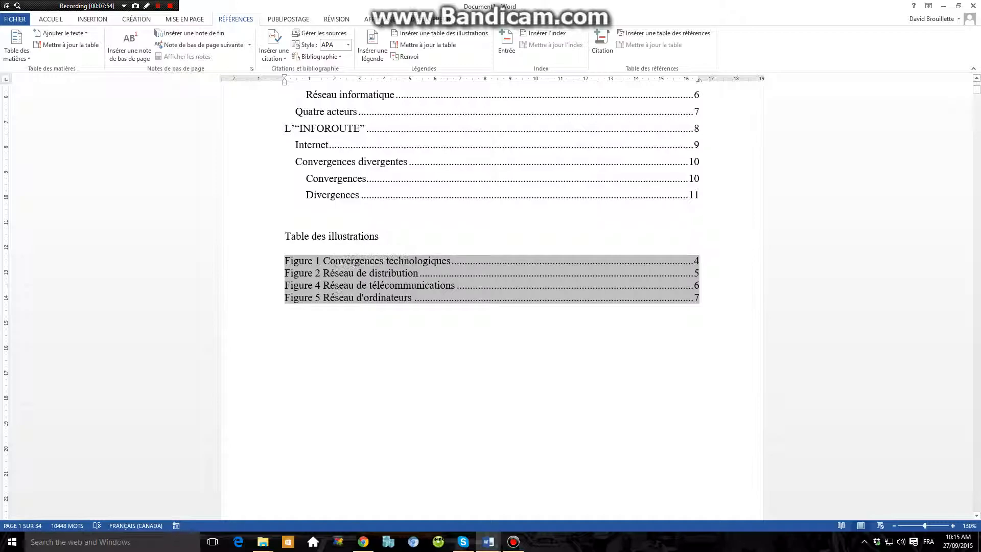
Update the figure number field in the "Réseau de télécommunications" caption.
scroll(569, 328, "down", 15)
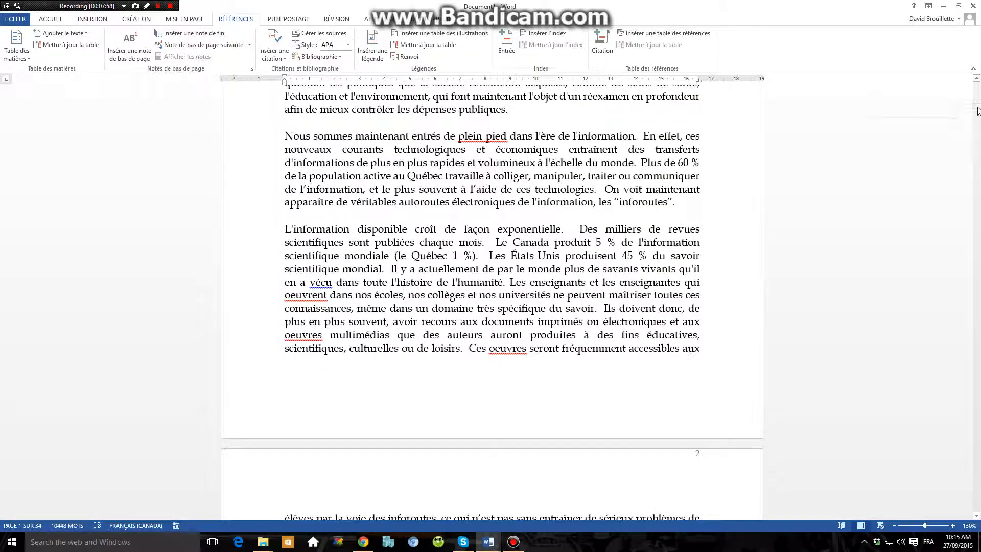
left_click_drag(978, 112, 970, 174)
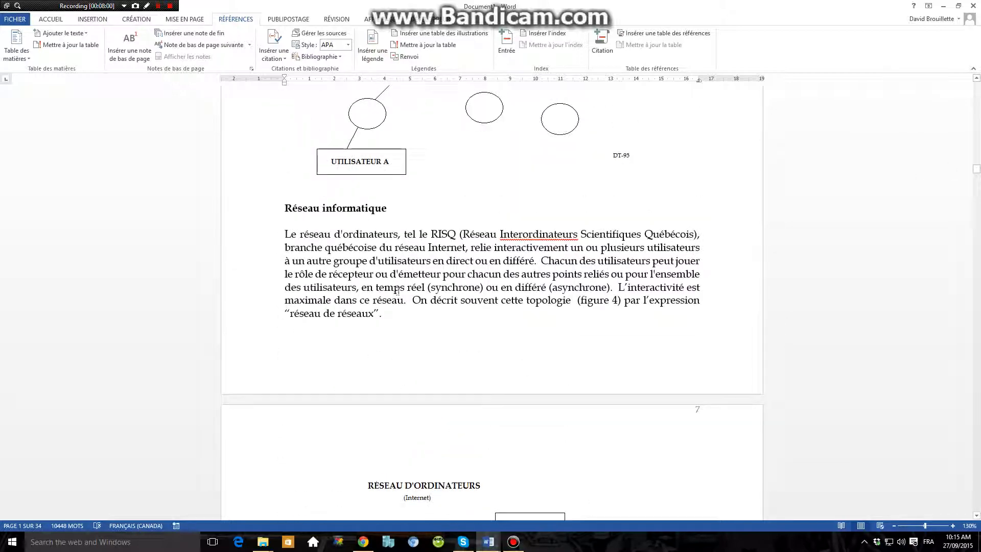
scroll(340, 274, "down", 1)
scroll(347, 279, "up", 5)
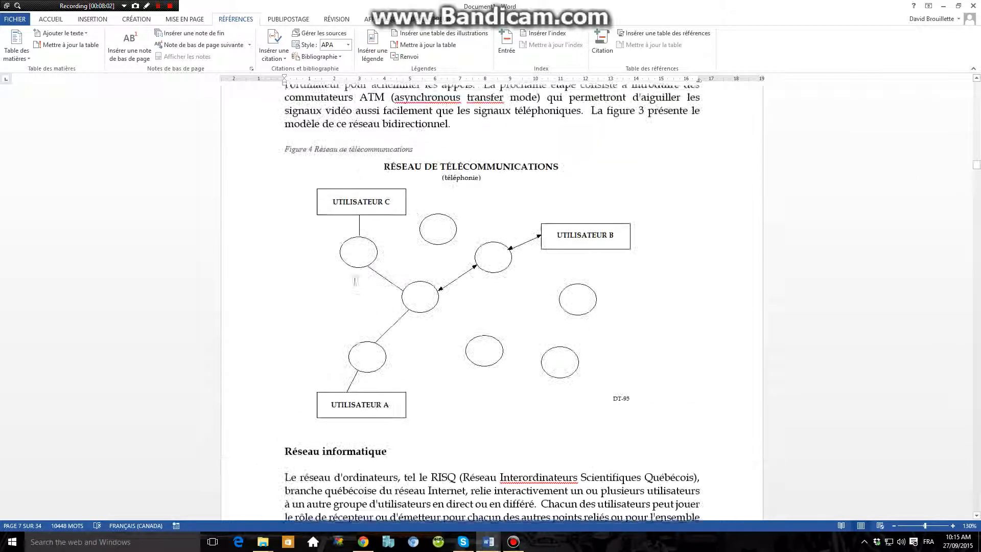
left_click_drag(422, 150, 285, 150)
right_click(299, 149)
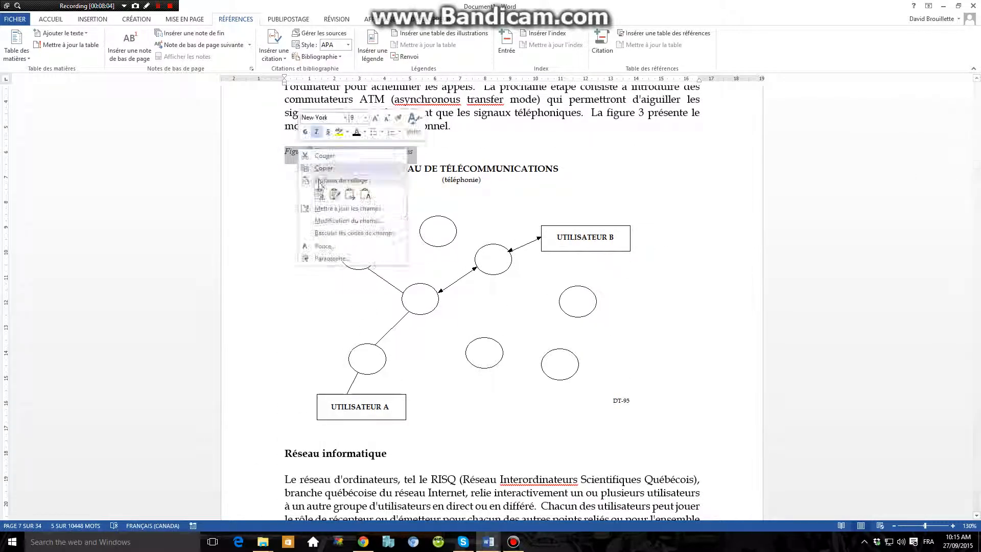
left_click(347, 208)
key("Up")
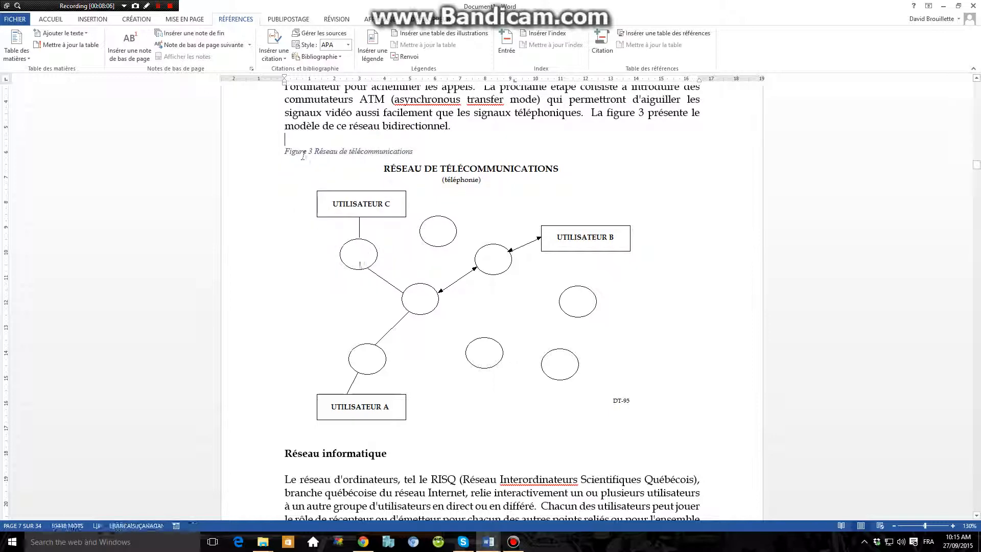
Update the figure number field in the "Réseau d'ordinateurs" caption and reopen that caption's field commands.
scroll(348, 305, "down", 10)
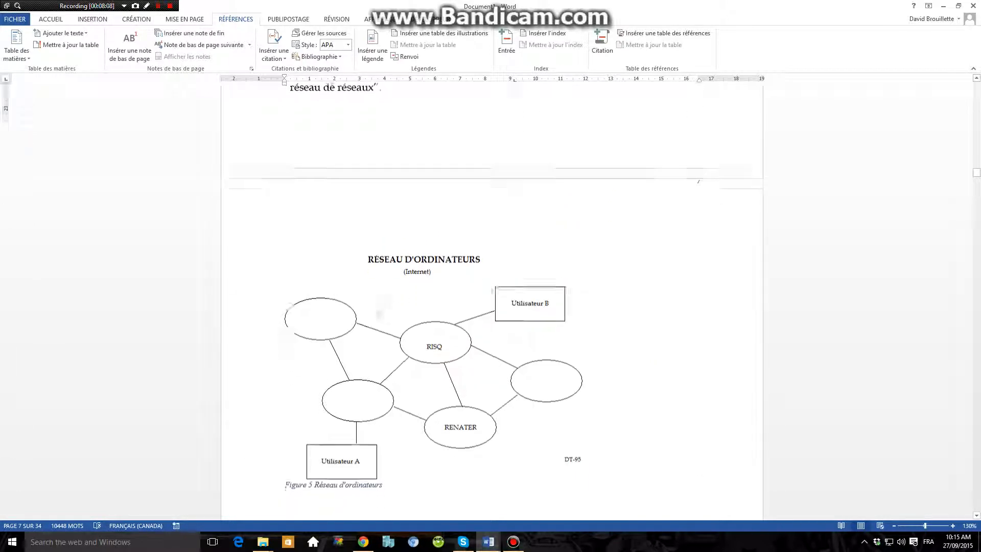
scroll(379, 315, "down", 4)
triple_click(288, 281)
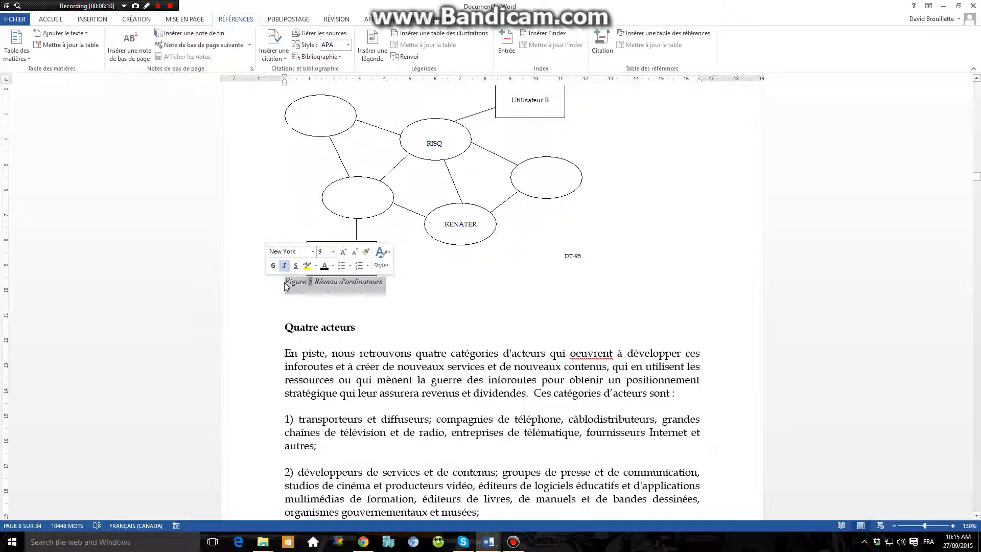
right_click(288, 283)
left_click(332, 341)
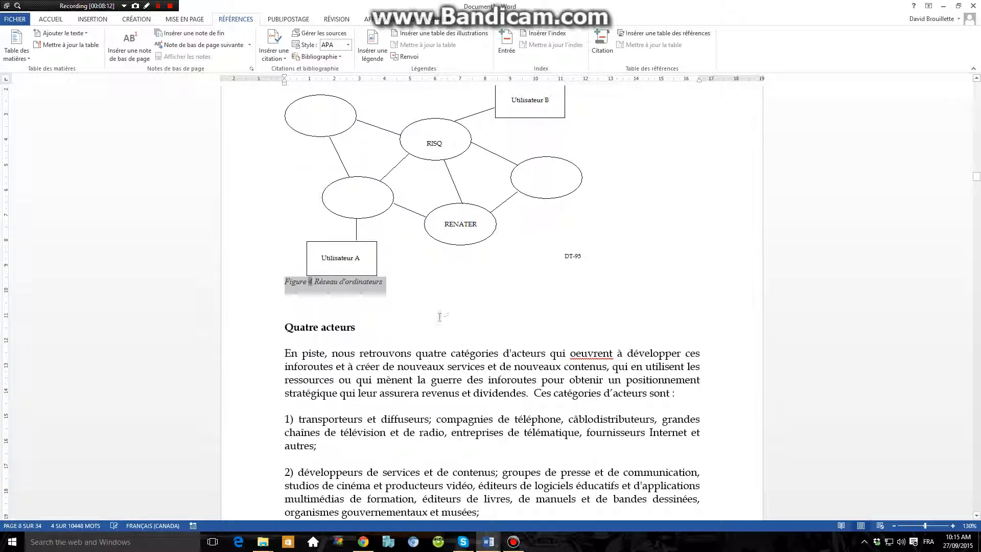
left_click(284, 314)
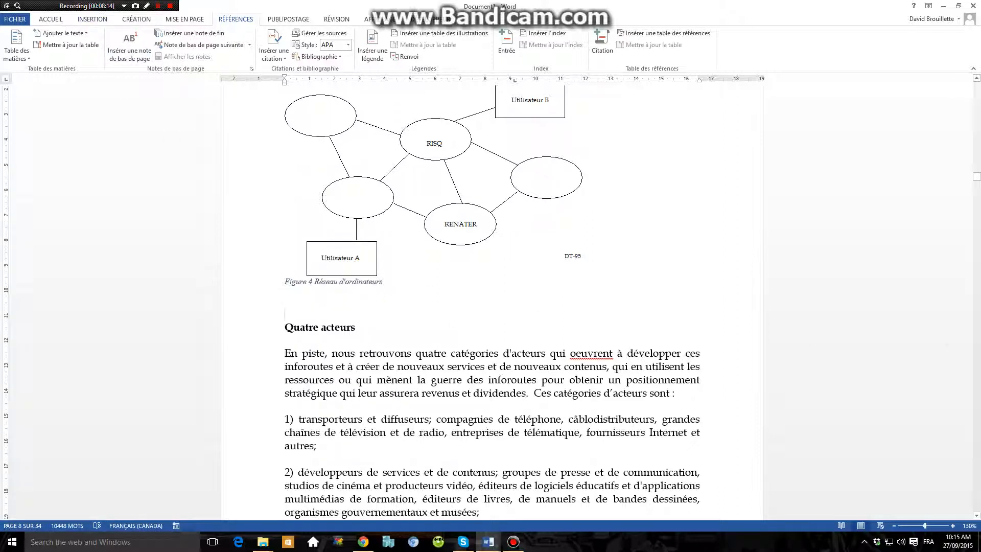
right_click(298, 288)
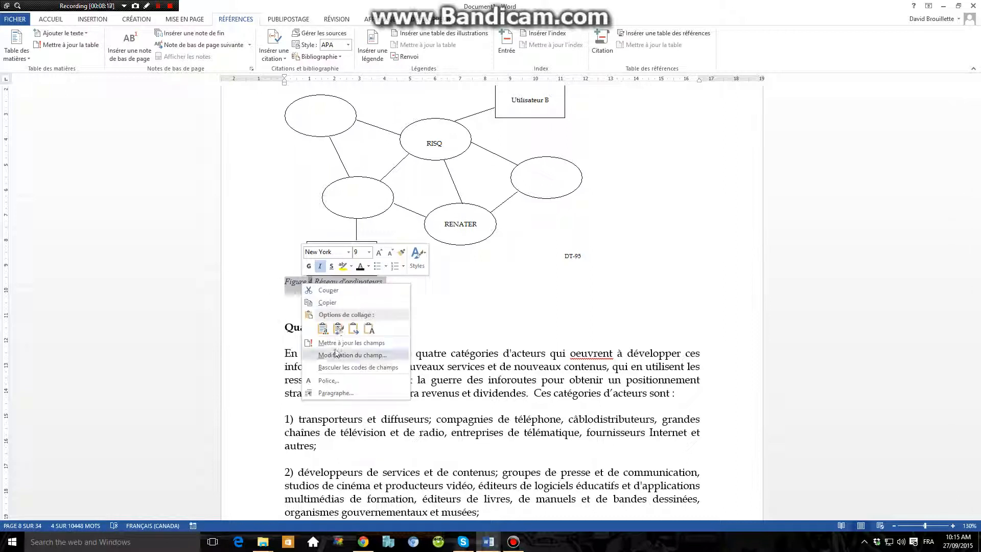
Update the number field in the "Réseau d'ordinateurs" caption once more and return to the table of illustrations.
left_click(373, 344)
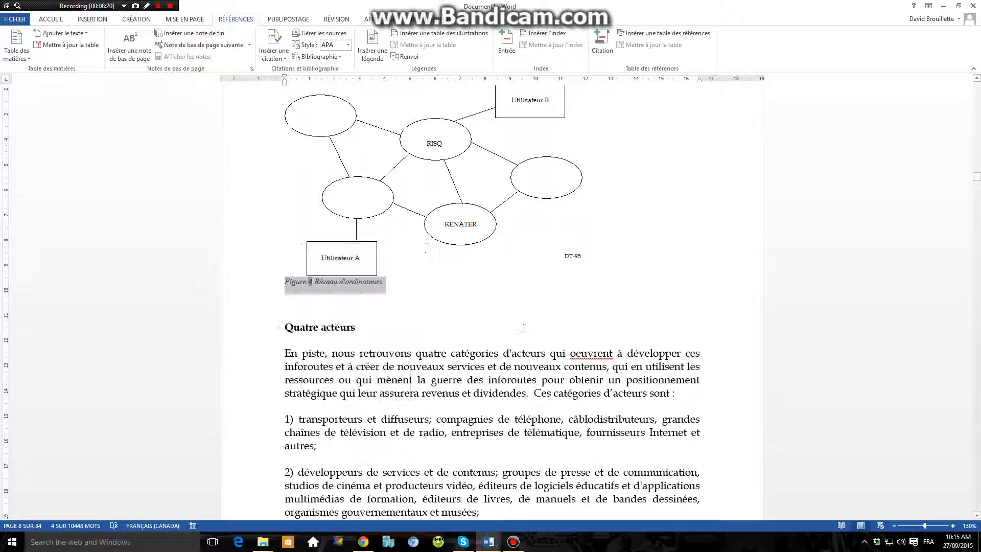
left_click_drag(978, 183, 979, 92)
scroll(447, 307, "down", 5)
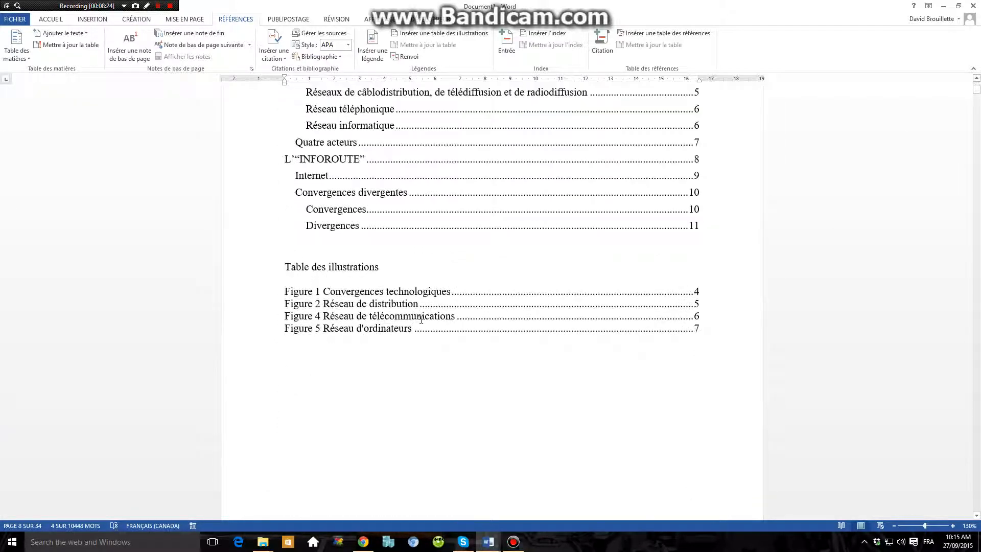
left_click(443, 372)
Insert a 4x4 table on page 21, above the heading "L'ÉTAT SUR LES INFOROUTES".
scroll(443, 372, "down", 12)
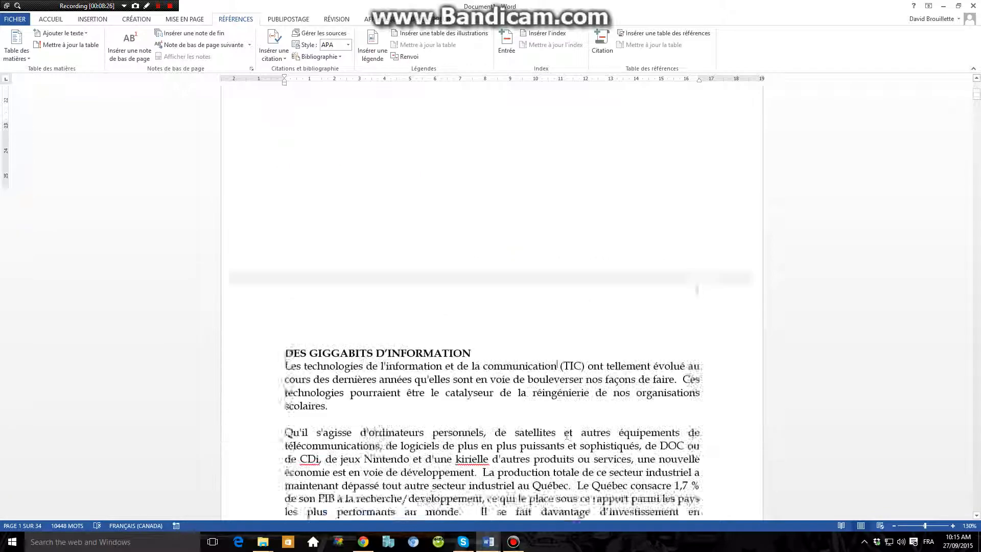
left_click_drag(977, 100, 974, 348)
scroll(345, 420, "down", 3)
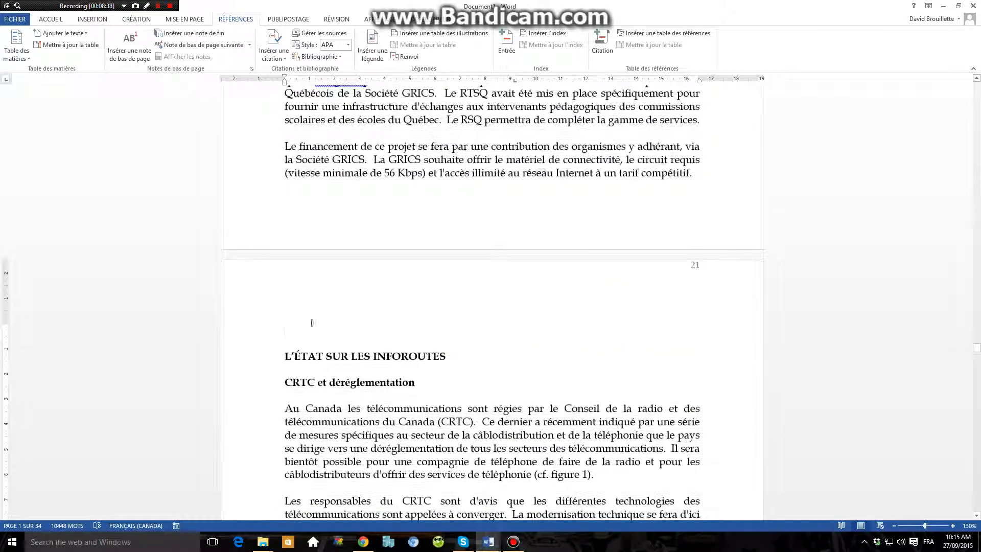
left_click(93, 19)
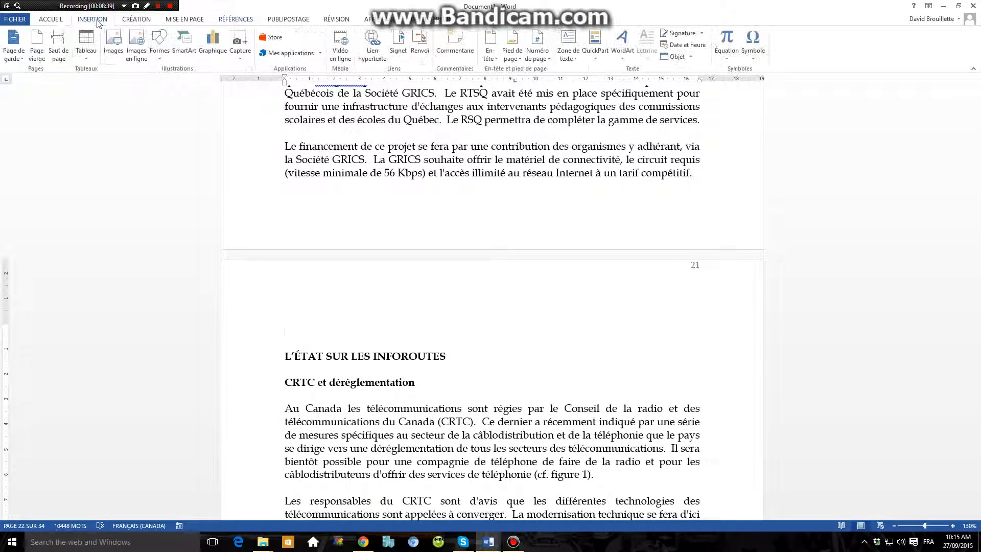
left_click(81, 54)
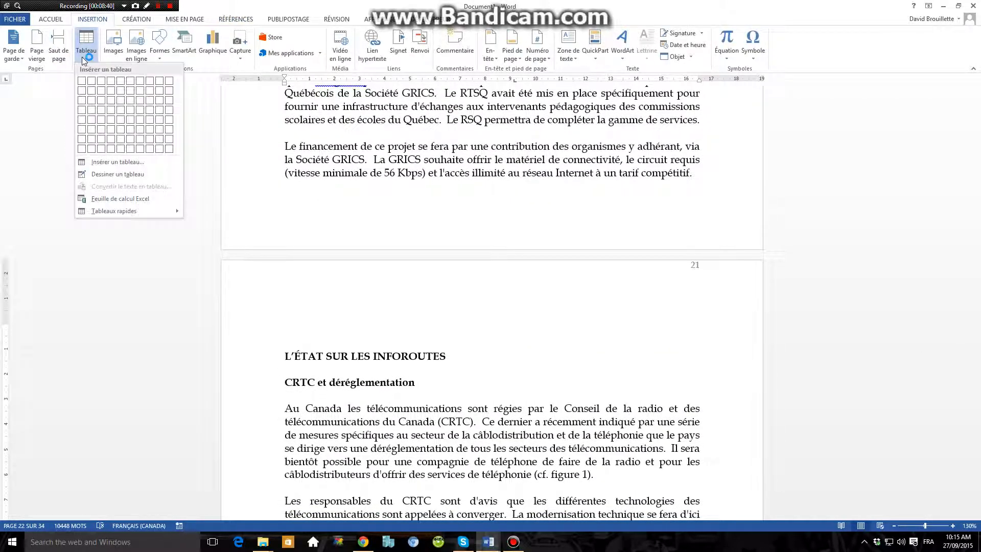
left_click(111, 110)
Caption the new table above the selection with the Tableau label and the text "Tableau exemple".
left_click(279, 321)
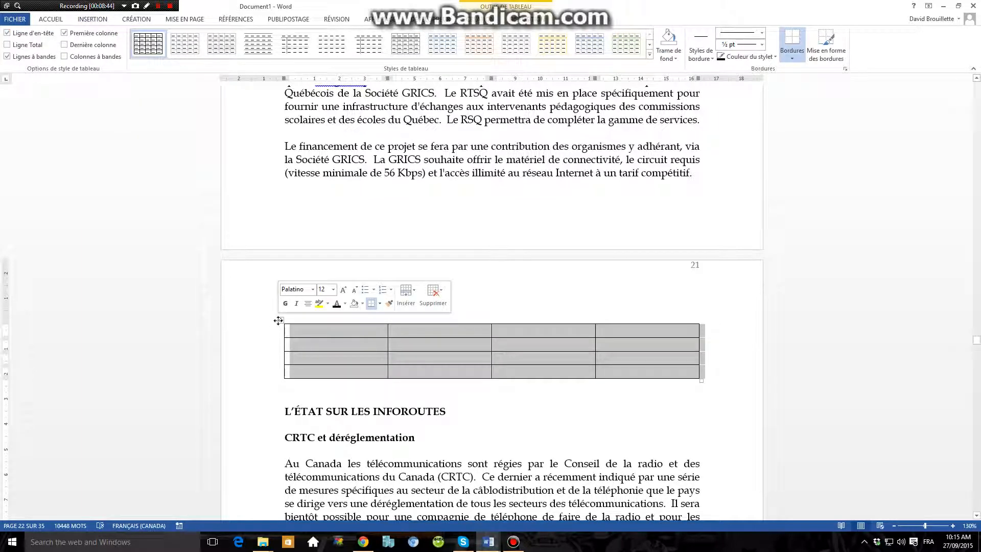
right_click(280, 320)
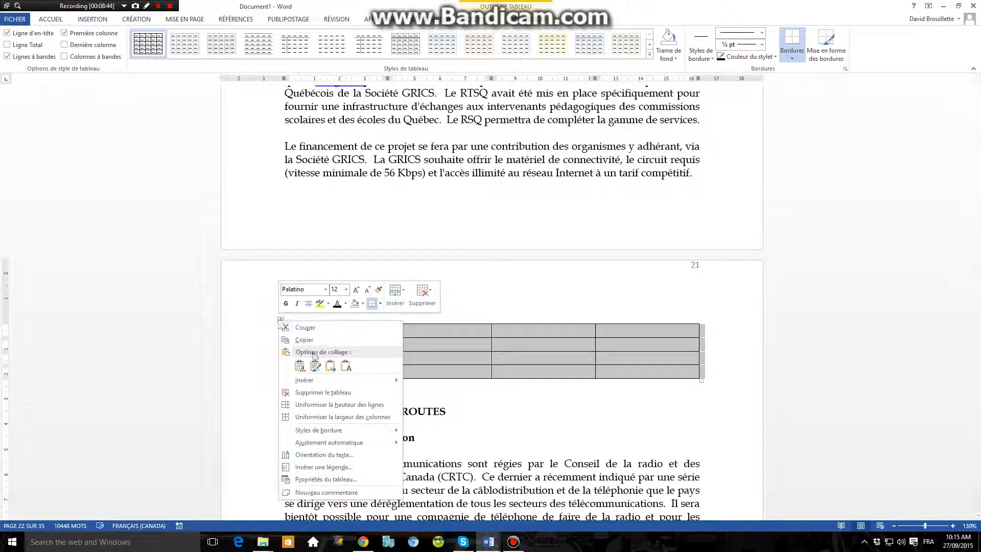
left_click(332, 467)
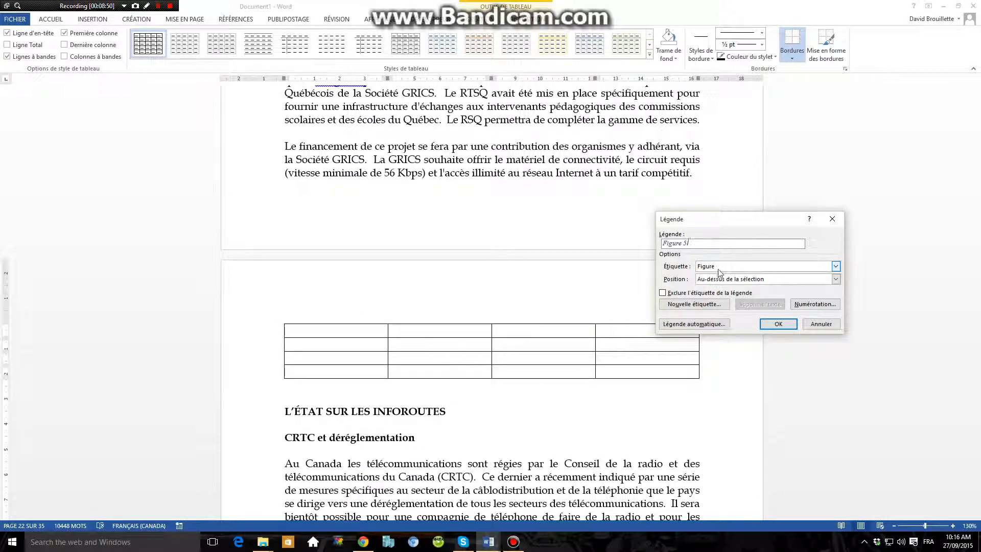
left_click(719, 271)
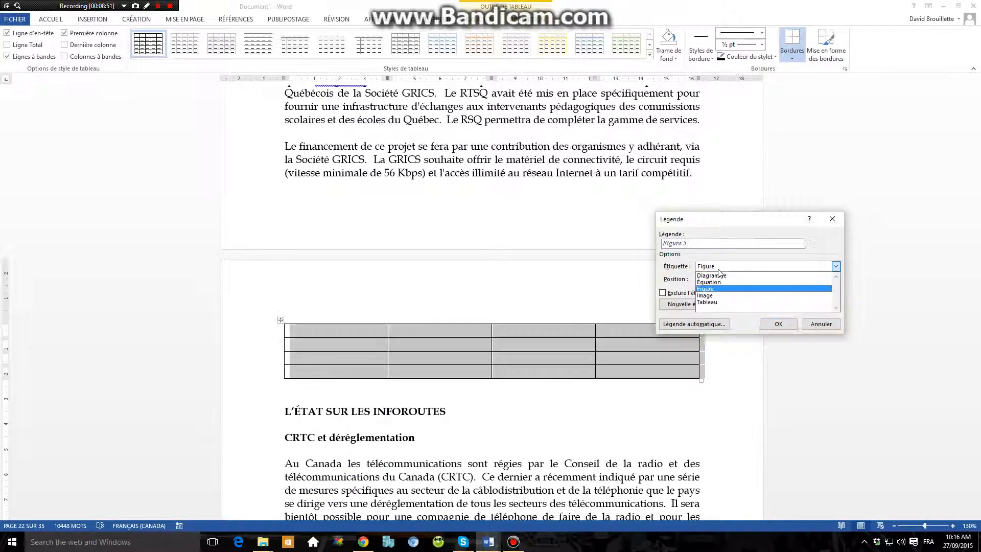
left_click(718, 306)
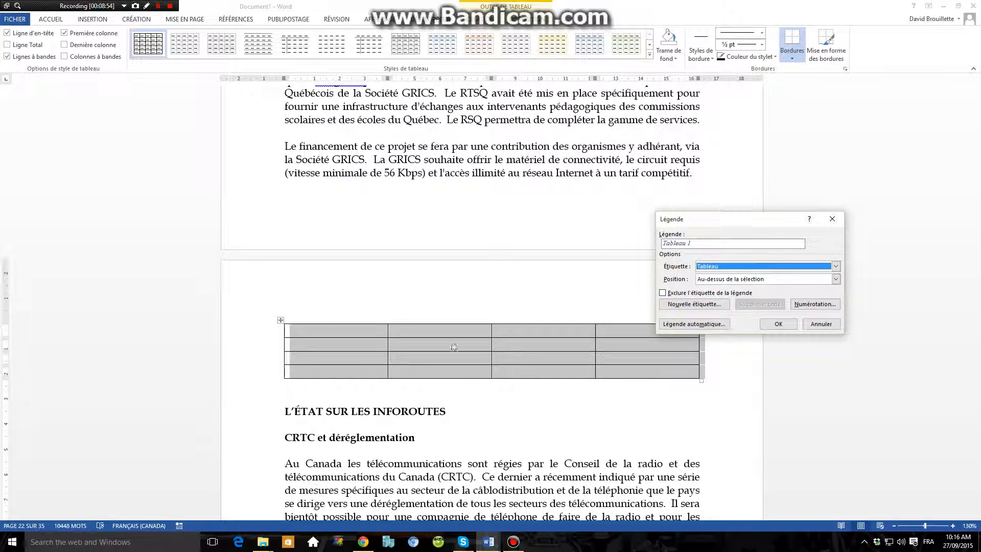
left_click(701, 245)
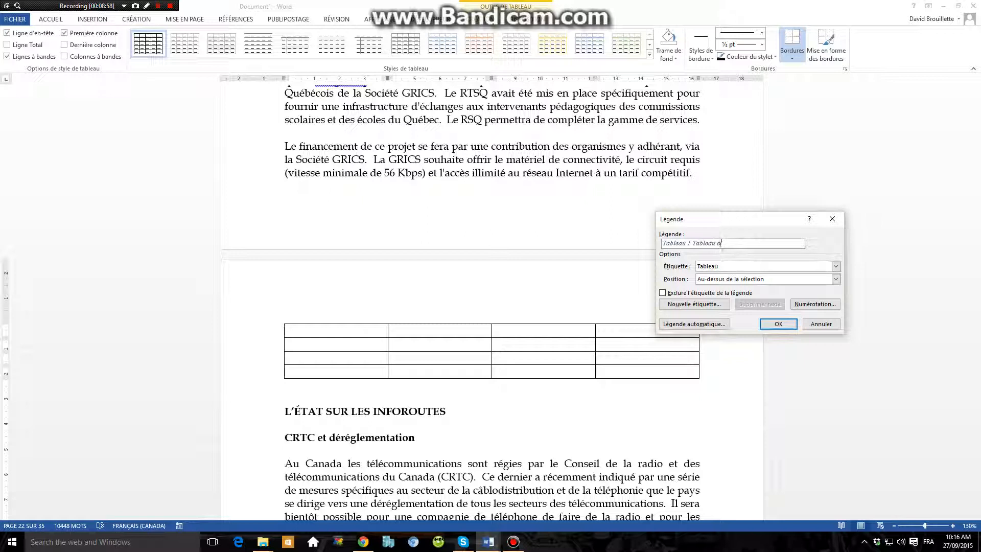
left_click(777, 323)
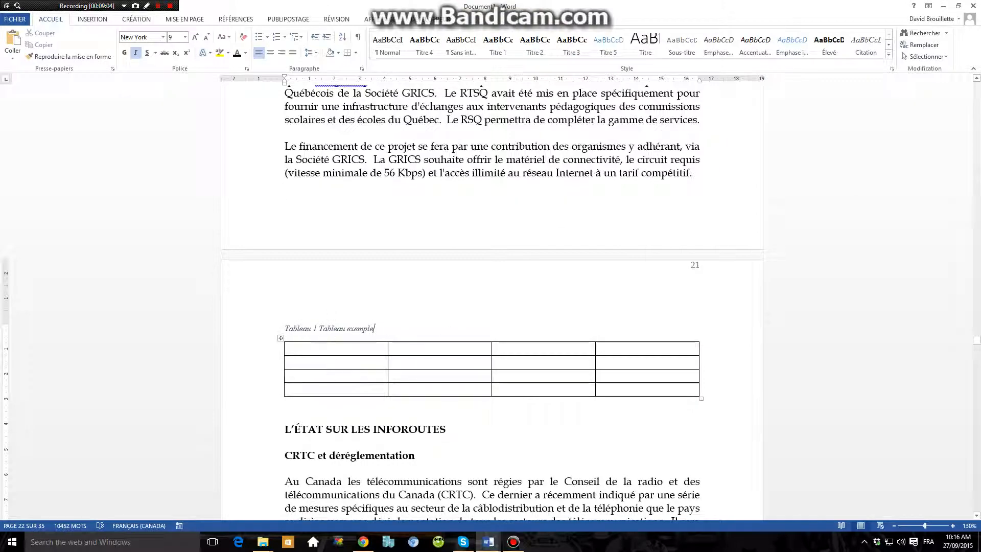
triple_click(295, 331)
left_click(423, 340)
Add the heading "Liste des tableaux" below the table of illustrations.
left_click_drag(976, 345, 976, 83)
scroll(562, 208, "down", 5)
left_click(426, 315)
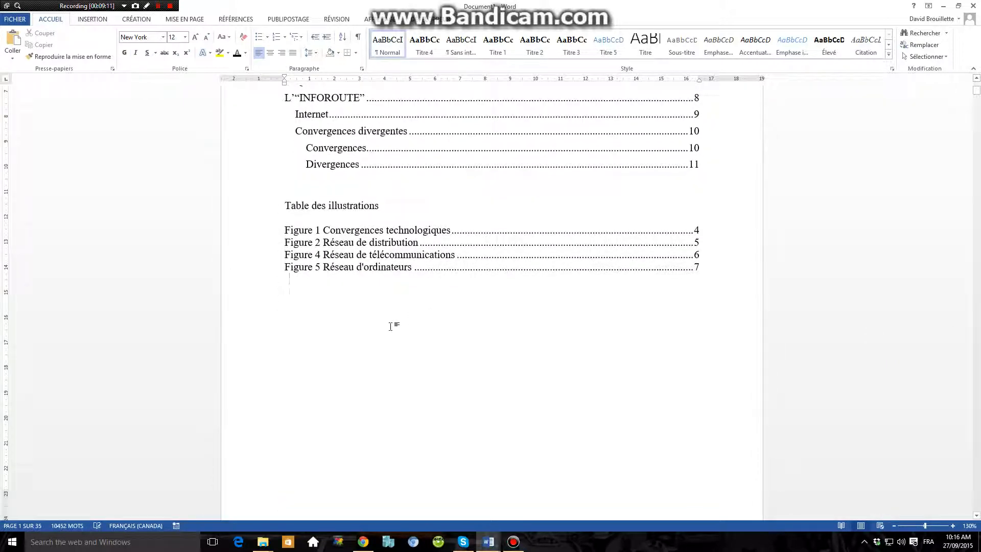
type("Liste des tableaux")
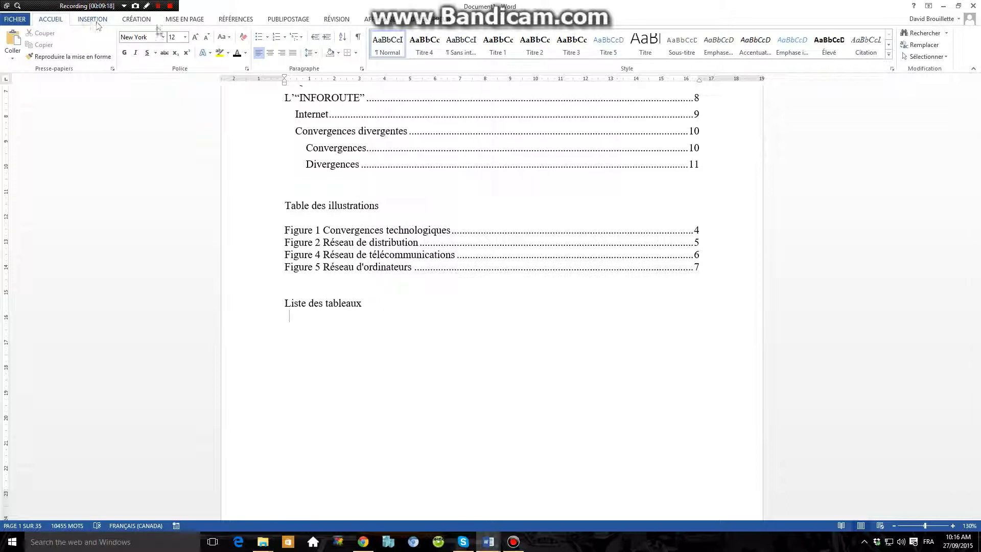
Insert a table of illustrations for the Tableau captions under the "Liste des tableaux" heading, keeping the template format.
left_click(227, 20)
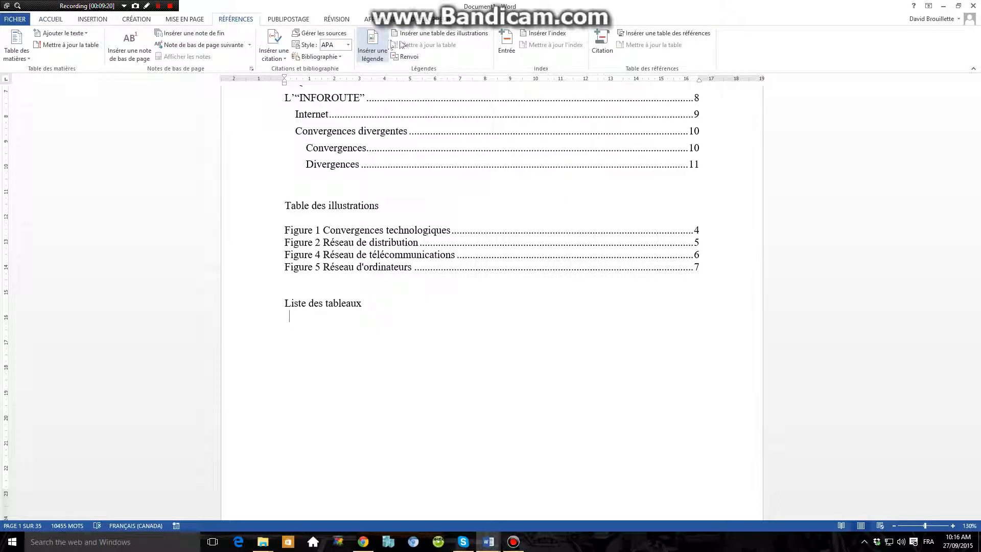
left_click(423, 34)
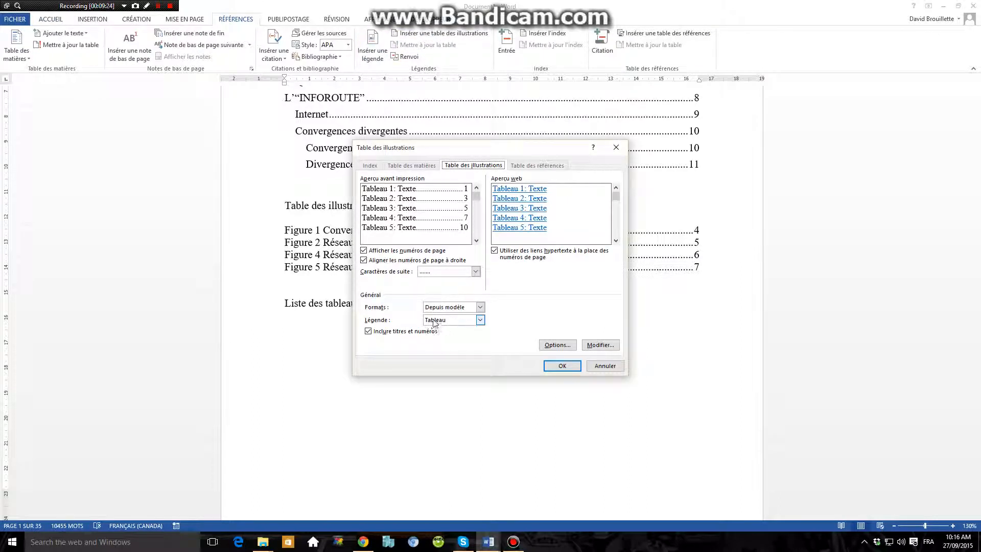
left_click(555, 367)
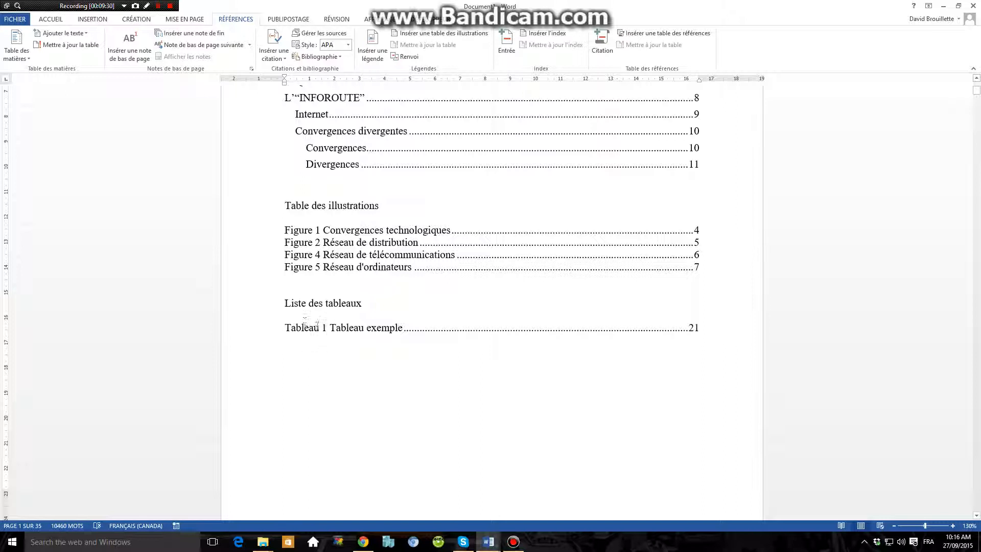
left_click(317, 327)
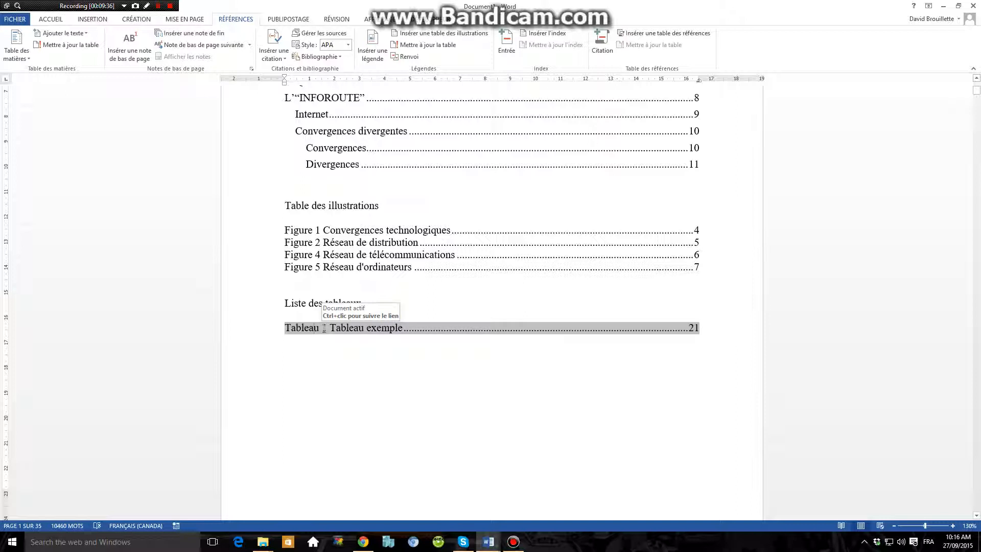
left_click(428, 314)
Update the entire table of illustrations so its entries use the renumbered figure captions.
scroll(404, 286, "up", 3)
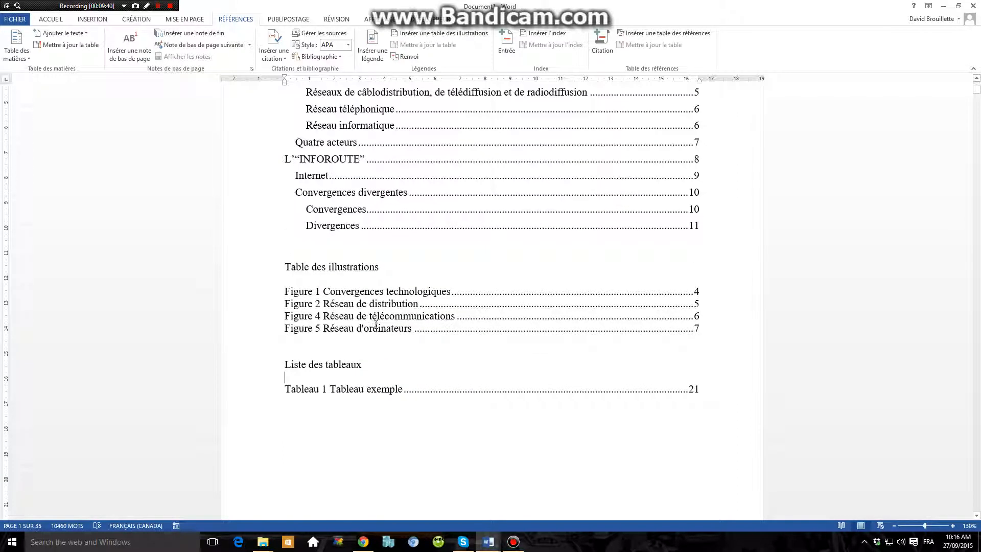
left_click_drag(284, 268, 341, 352)
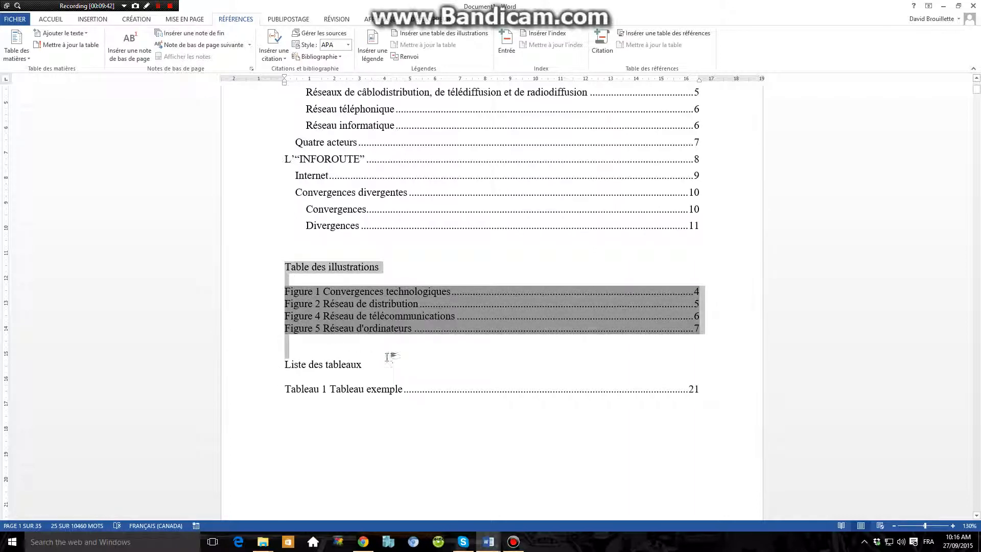
left_click(387, 356)
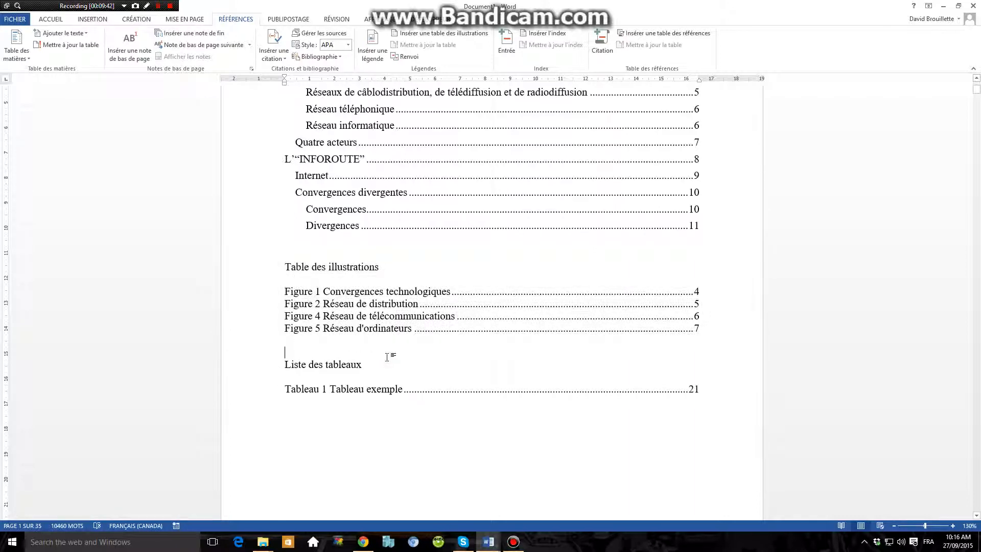
right_click(318, 311)
key("Escape")
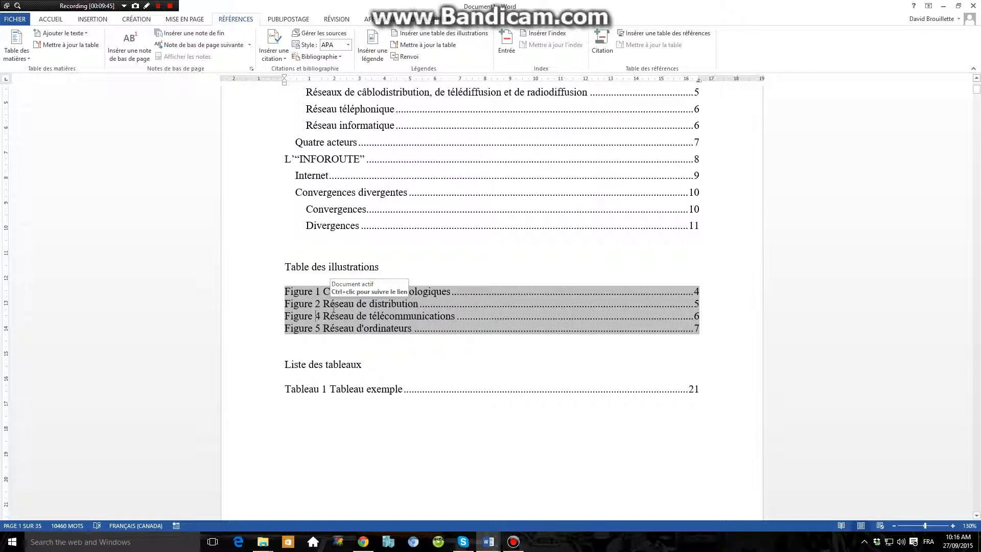
right_click(334, 308)
left_click(360, 373)
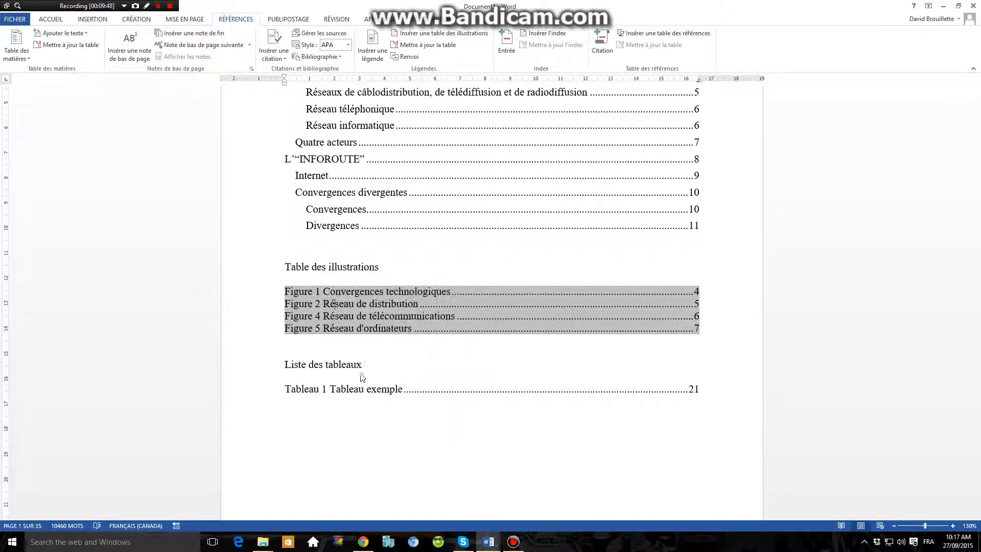
left_click(483, 270)
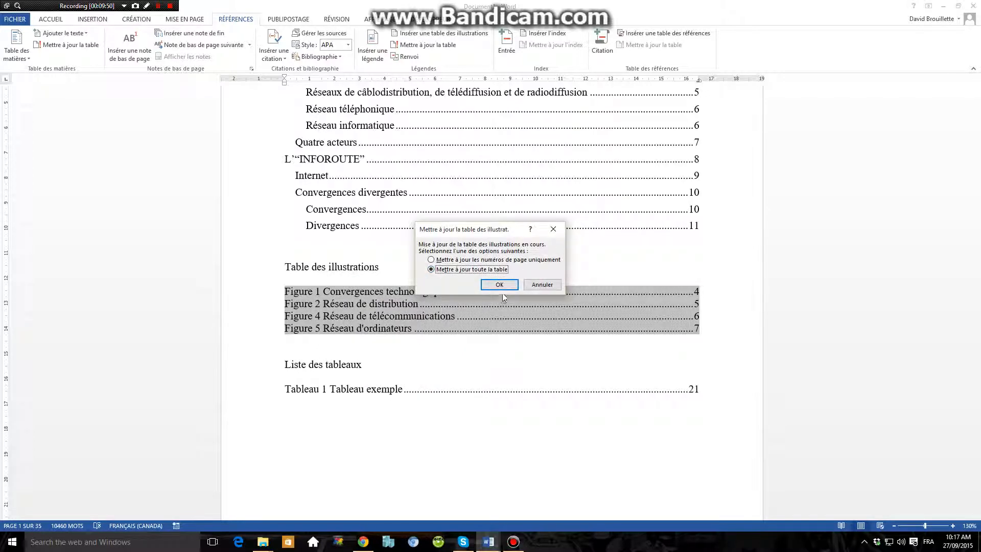
left_click(498, 285)
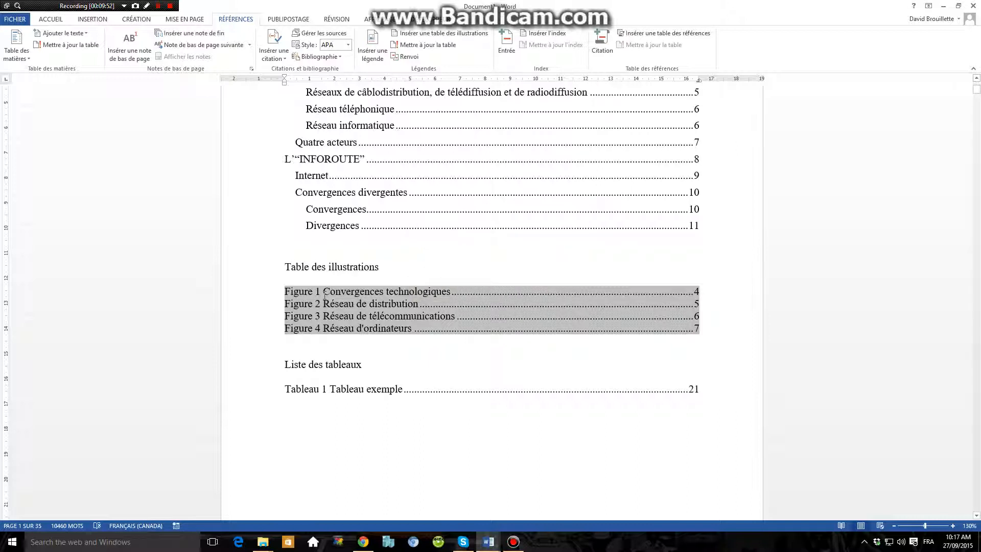
left_click(340, 364)
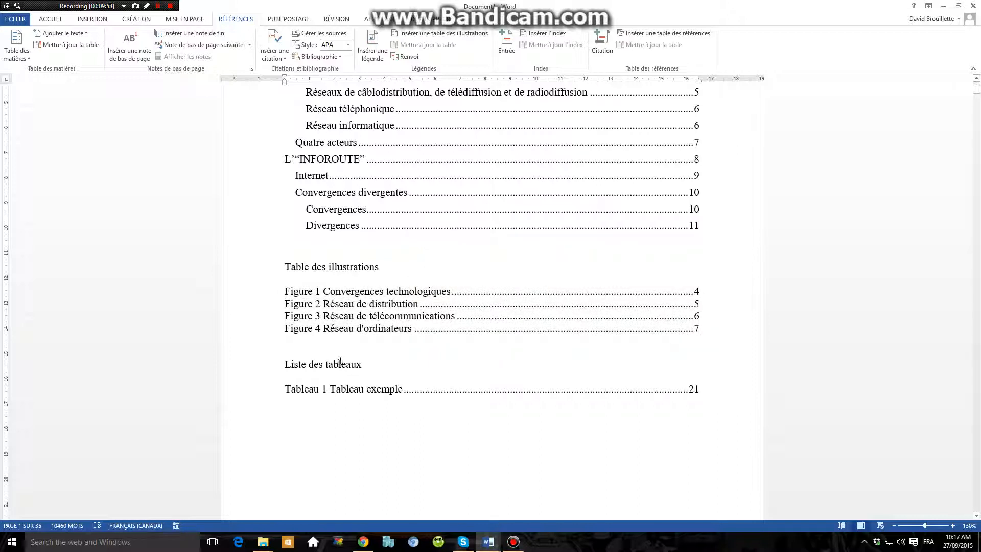